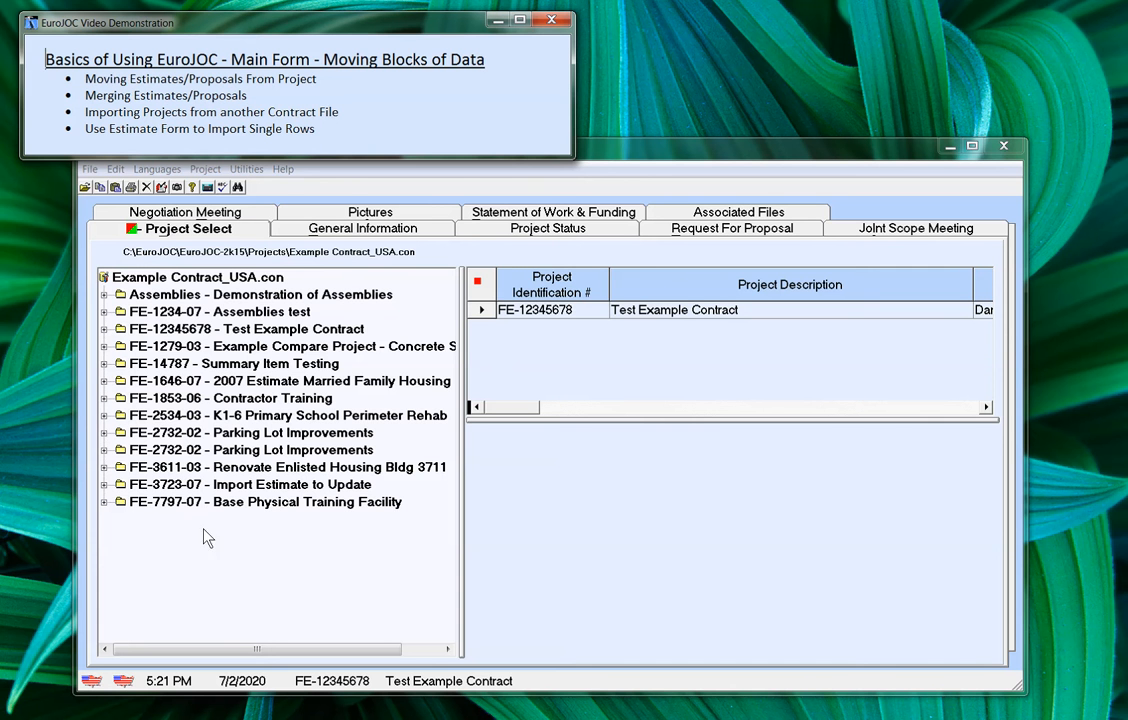
- Expand the estimate lists of the Test Example Contract and Example Compare Project - Concrete Slab projects in the project tree
click(104, 329)
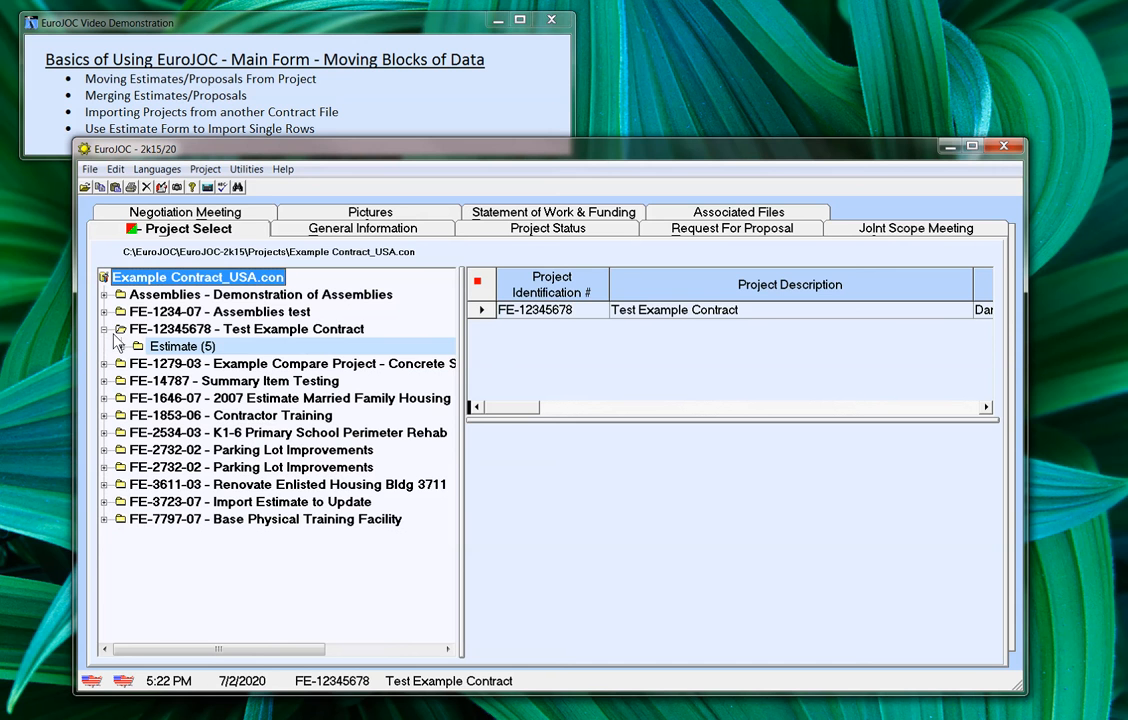
click(121, 346)
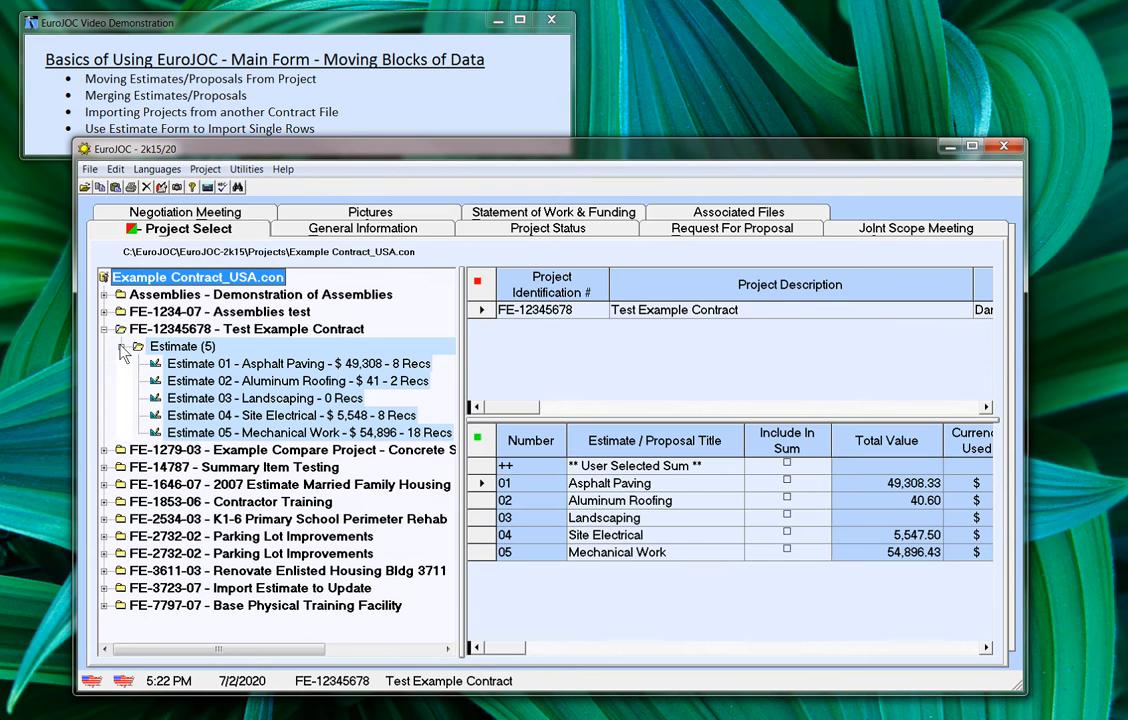
click(104, 450)
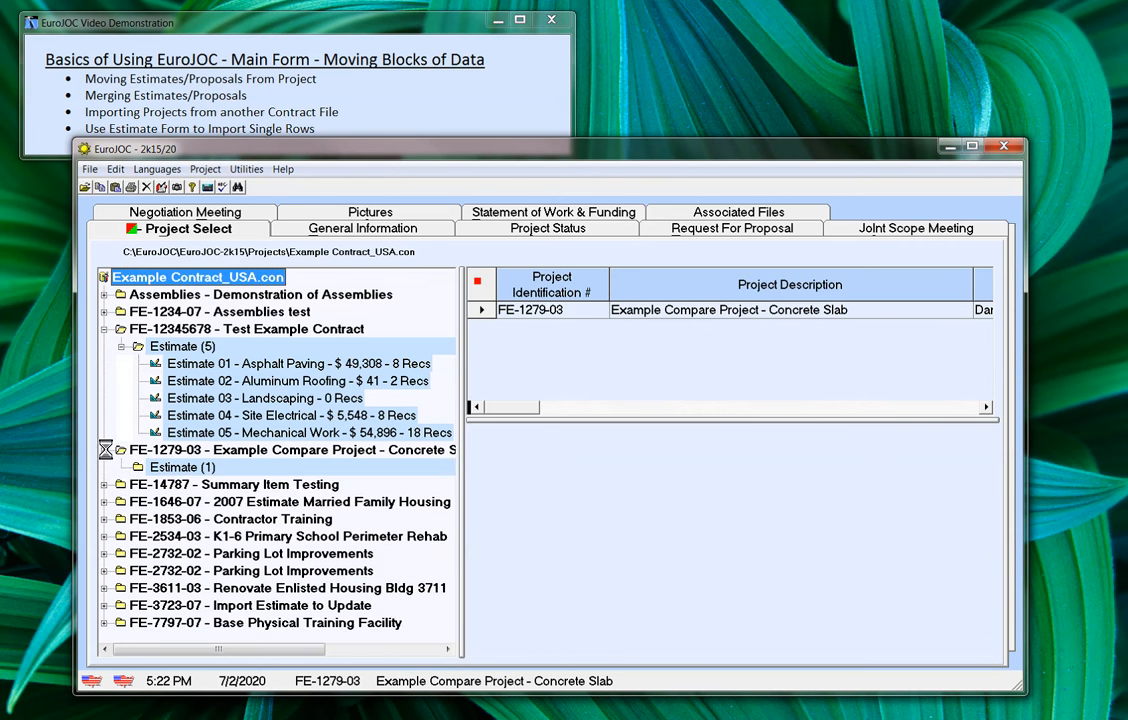
click(121, 467)
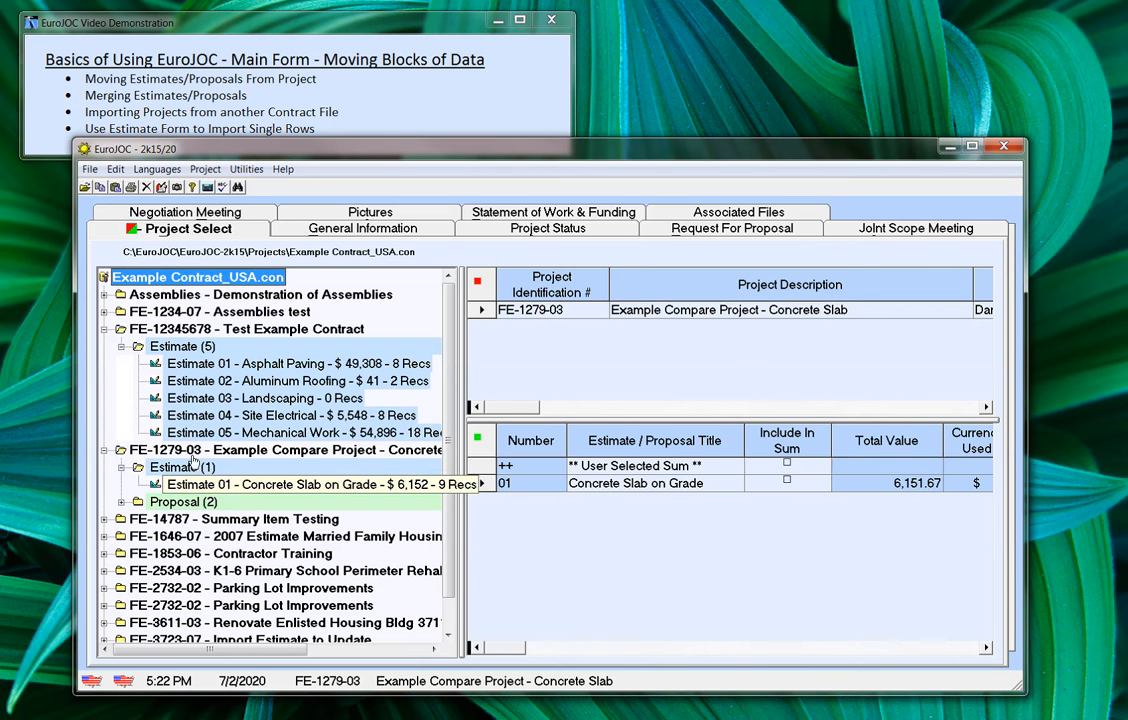
- Move Estimate 05 - Mechanical Work from the Test Example Contract project into the estimates of project FE-1279-03
click(155, 434)
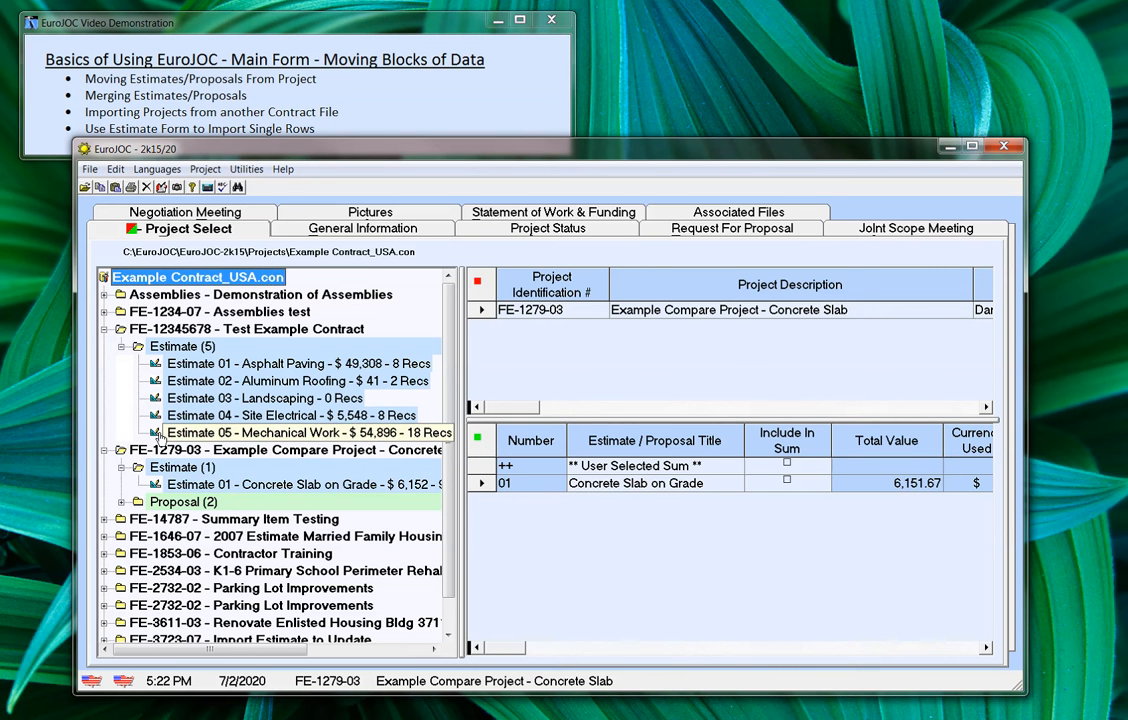
drag(157, 436, 155, 433)
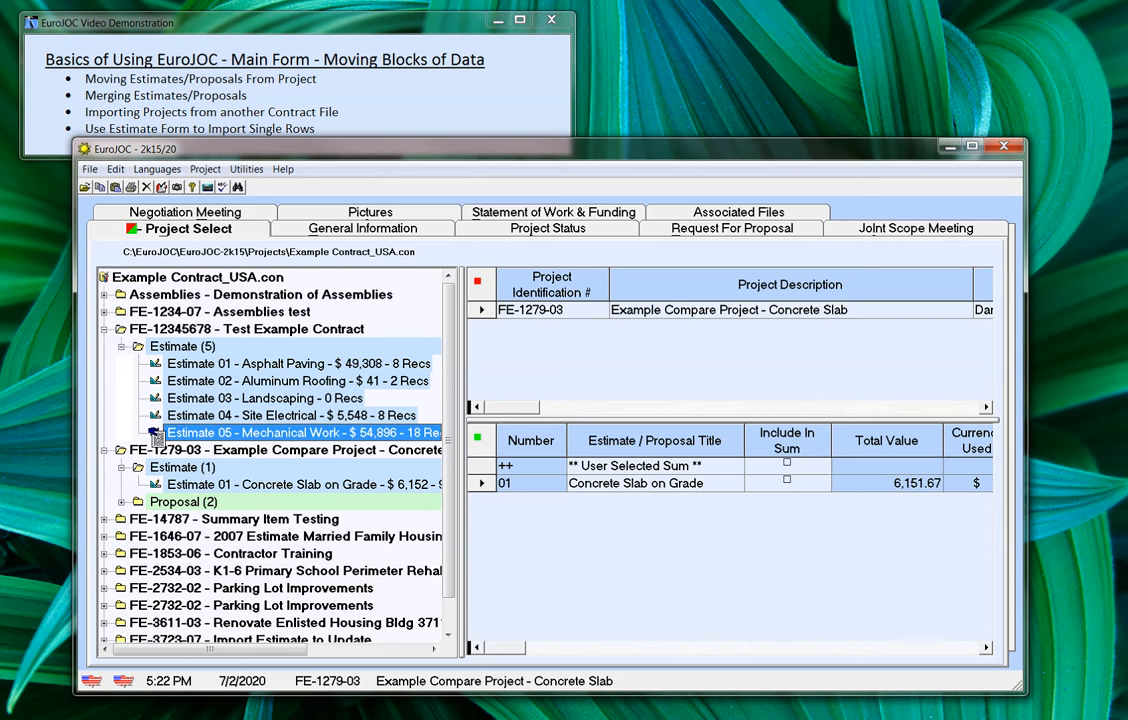
drag(156, 436, 155, 466)
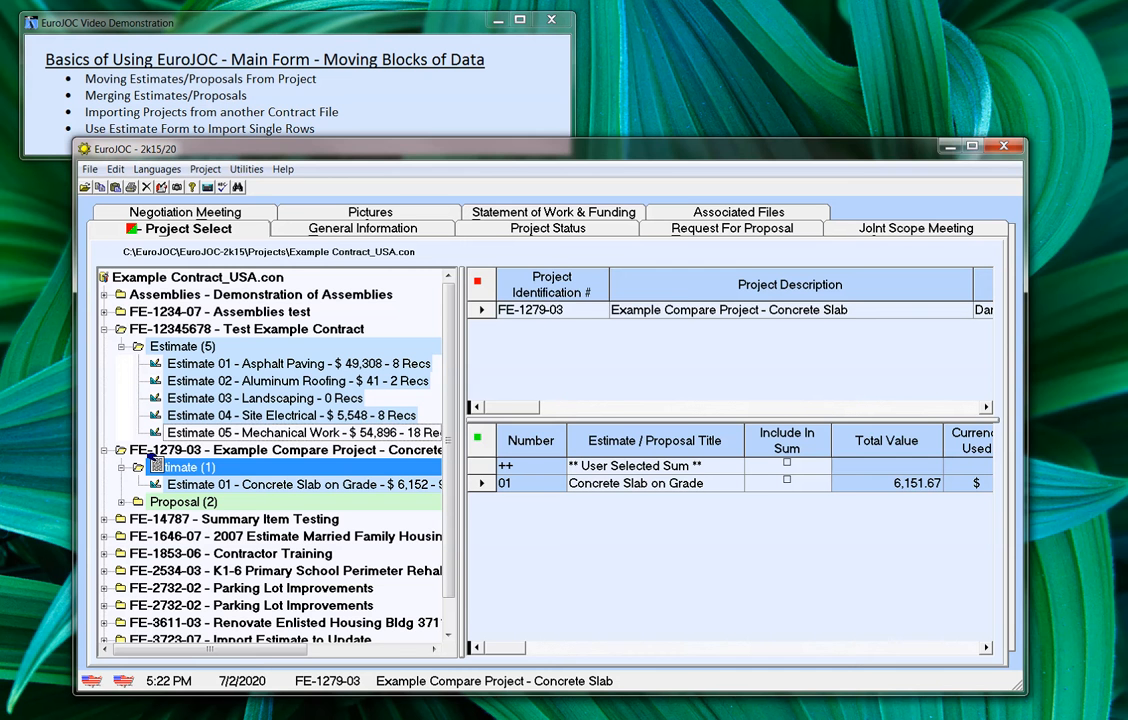
drag(155, 463, 157, 466)
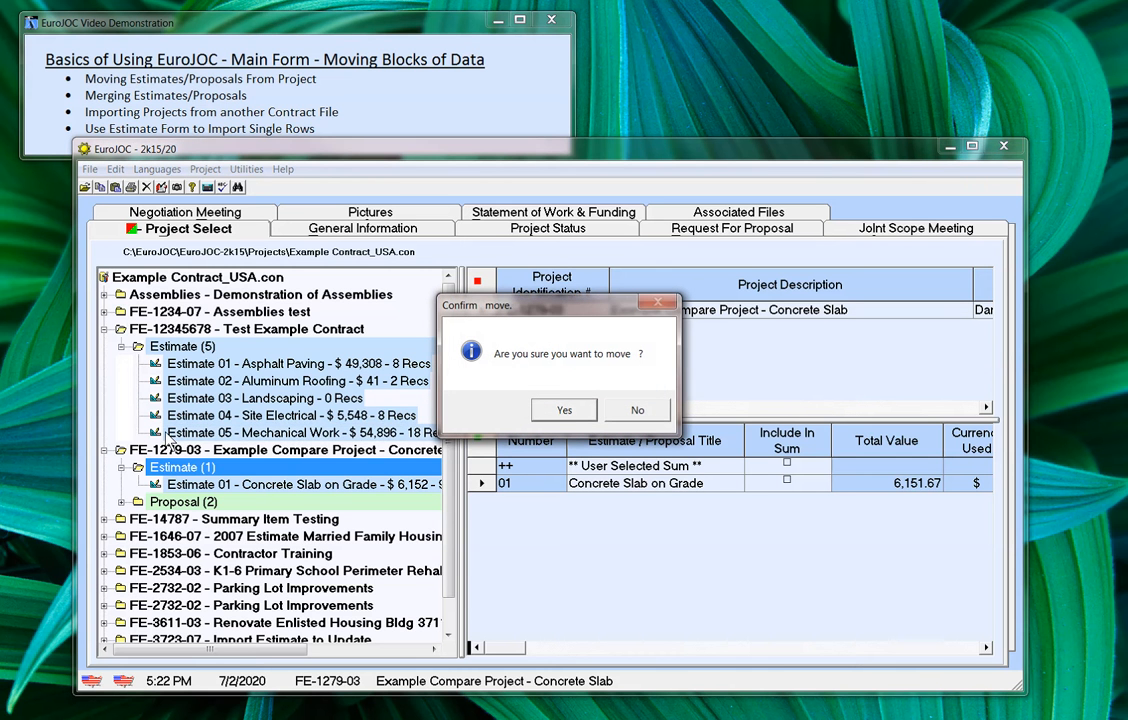
click(564, 412)
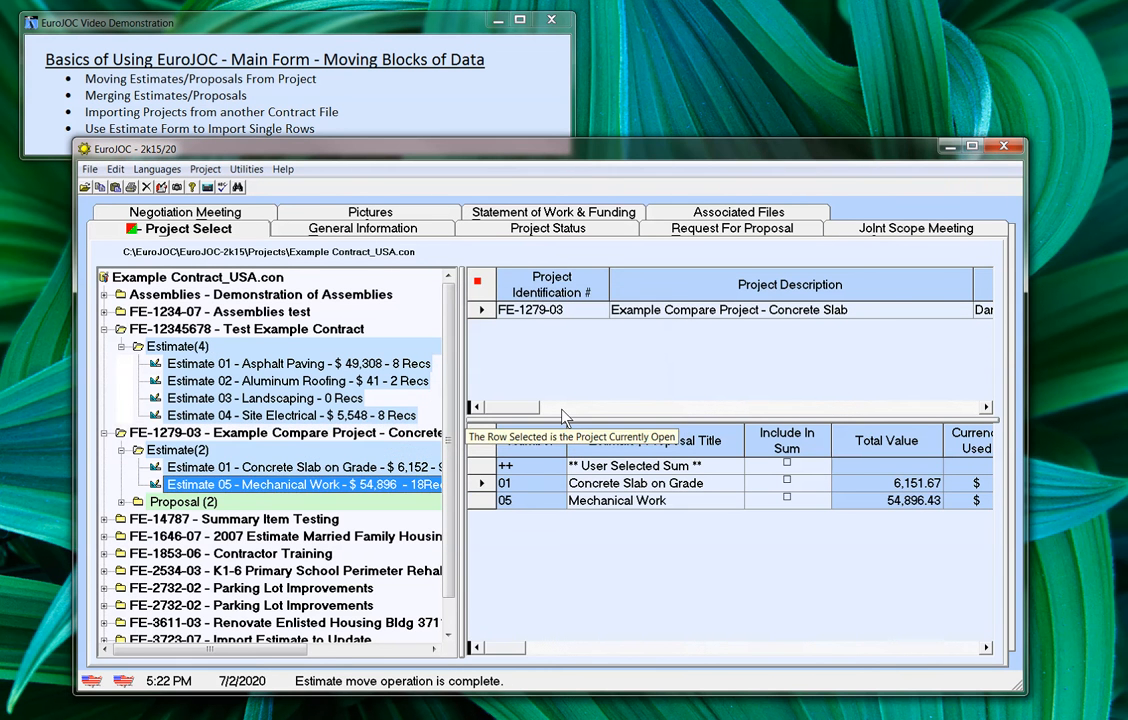
- Move Estimate 05 - Mechanical Work from project FE-1279-03 back into the estimates of the Test Example Contract project
click(208, 485)
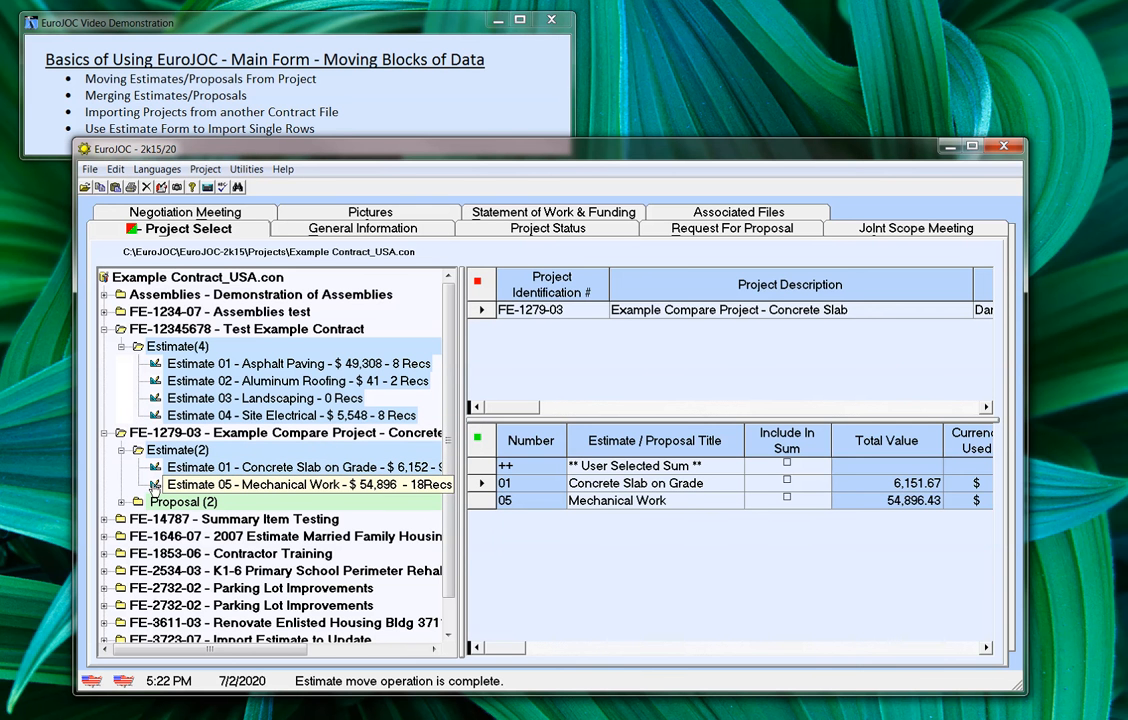
drag(153, 486, 162, 350)
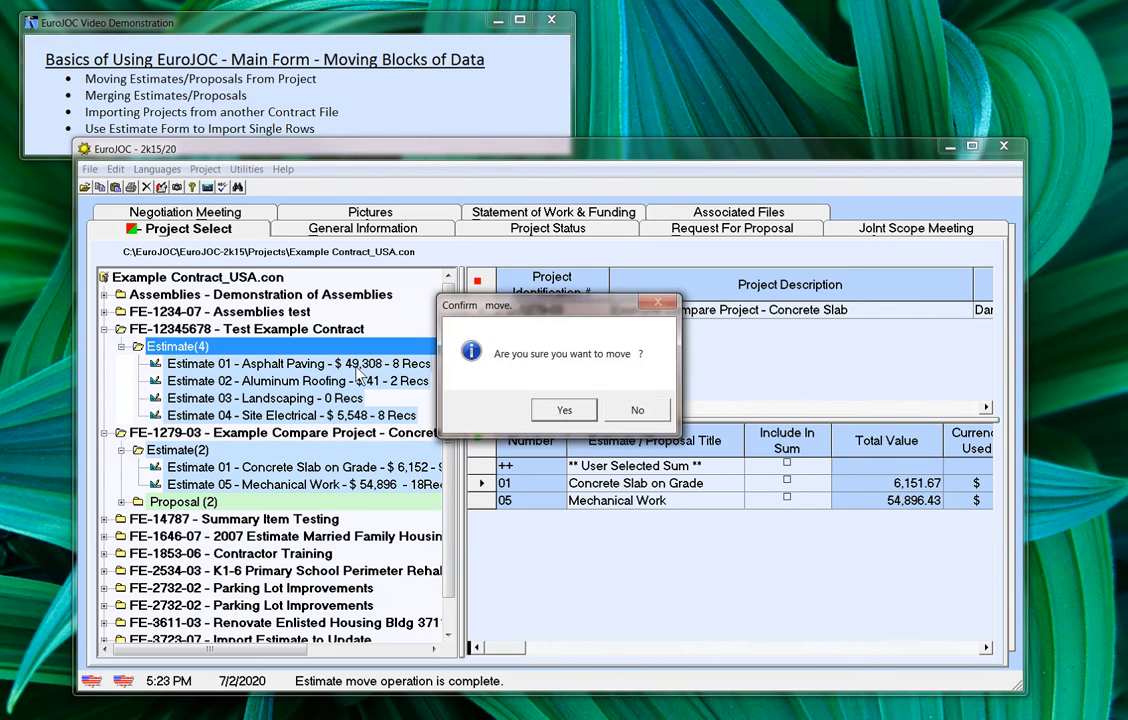
click(568, 408)
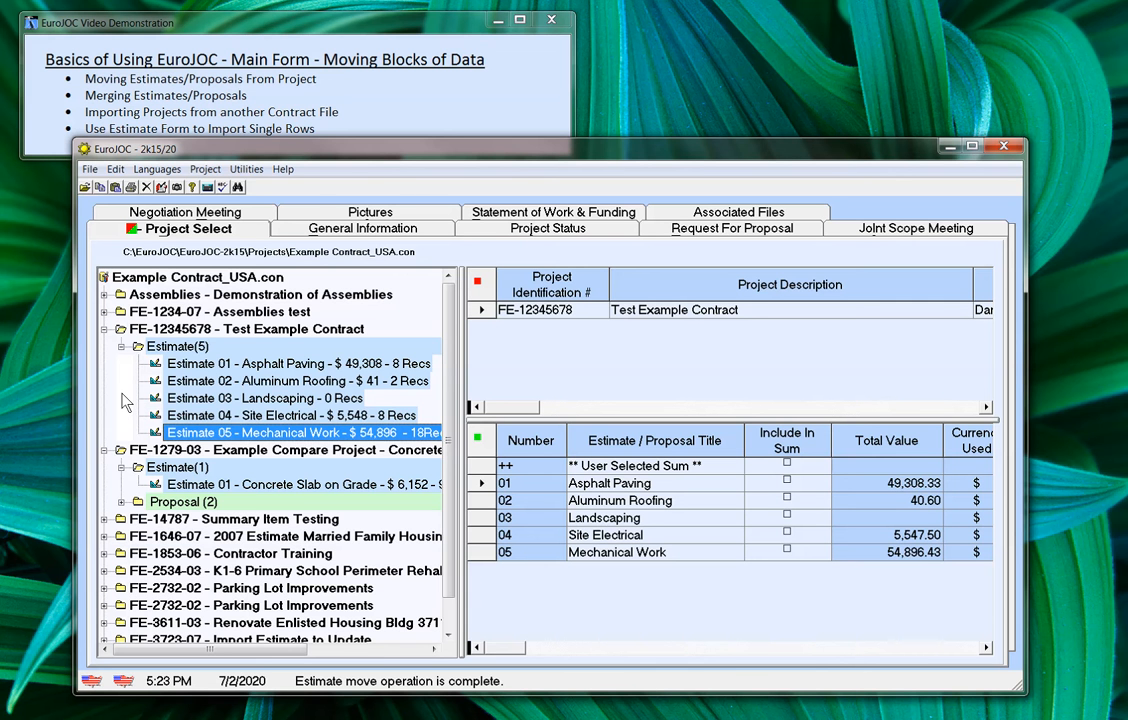
- Enable the project tree's option that allows copy-merge drag and drop, and check that it is on
right_click(125, 401)
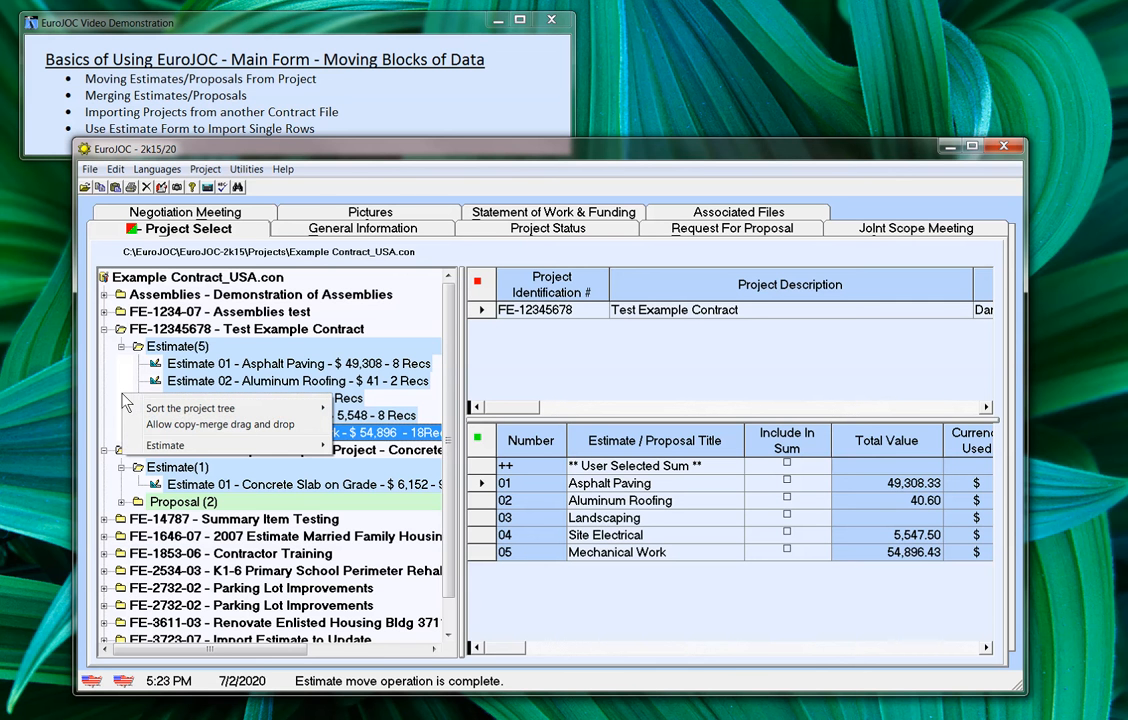
click(185, 425)
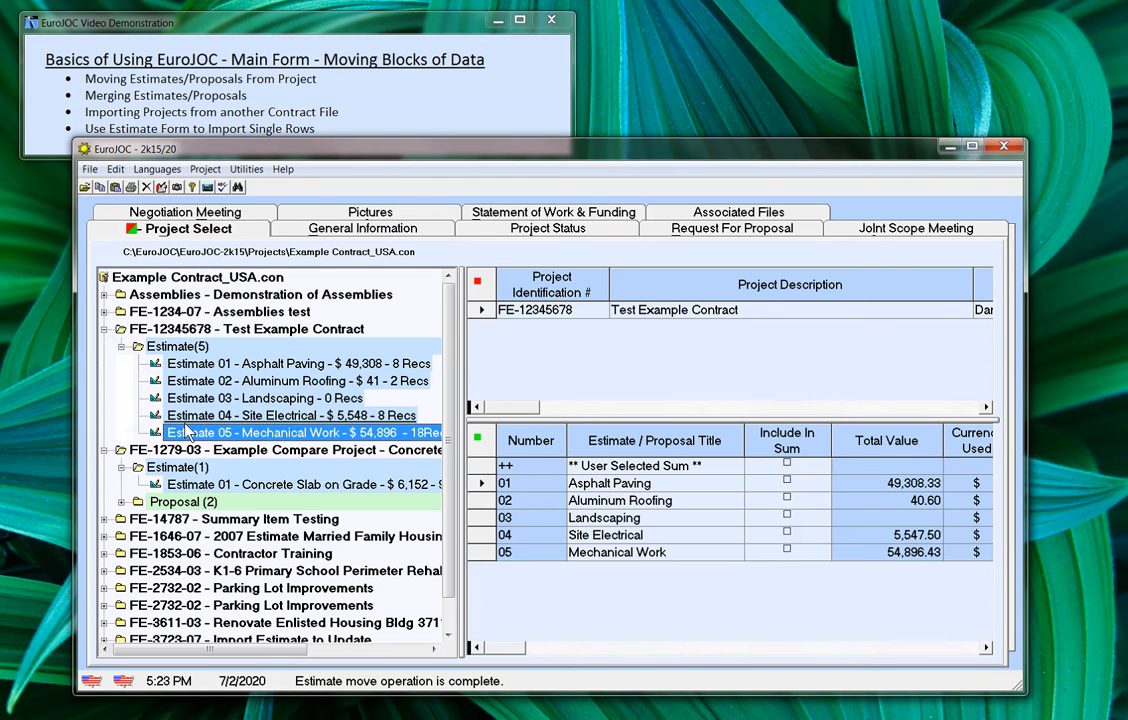
right_click(121, 404)
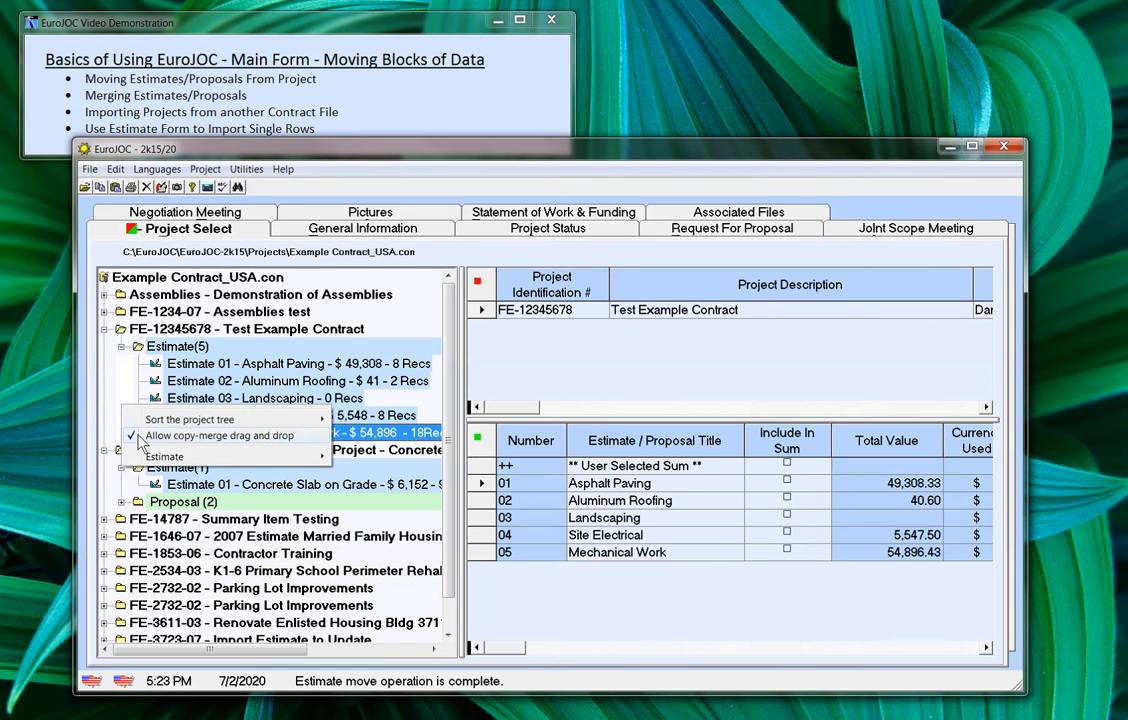
click(122, 380)
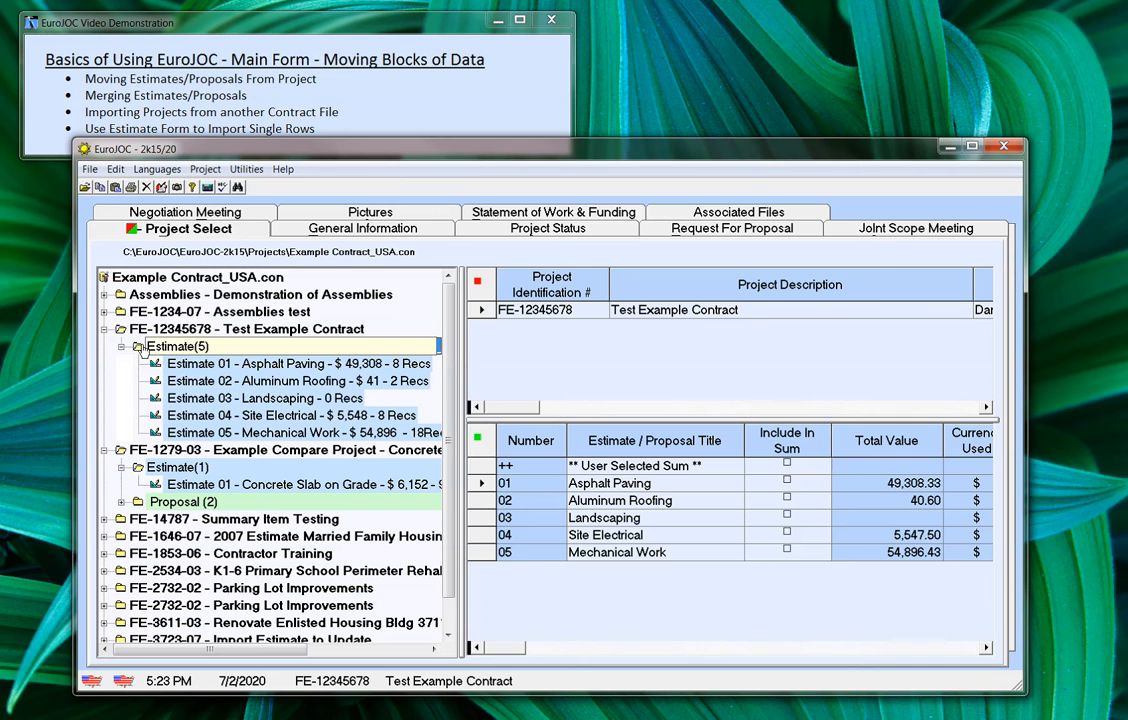
- Add a new estimate to the Test Example Contract project and title it "Merge Estimate"
right_click(143, 347)
mouse_move(300, 398)
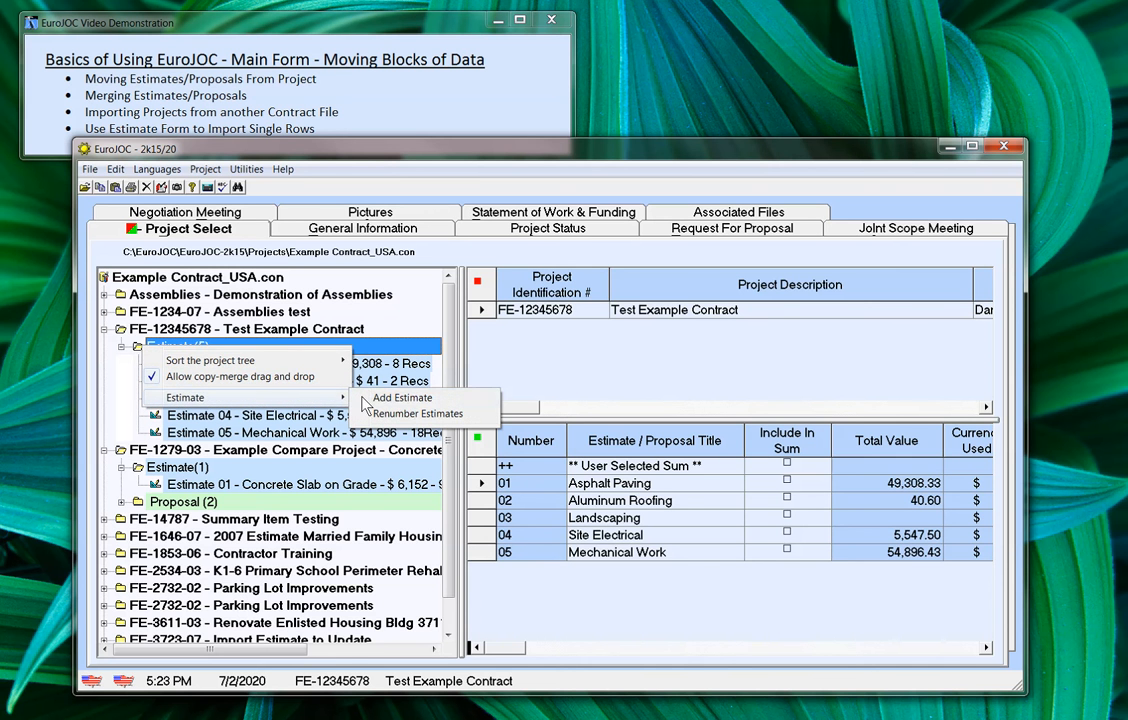
click(400, 398)
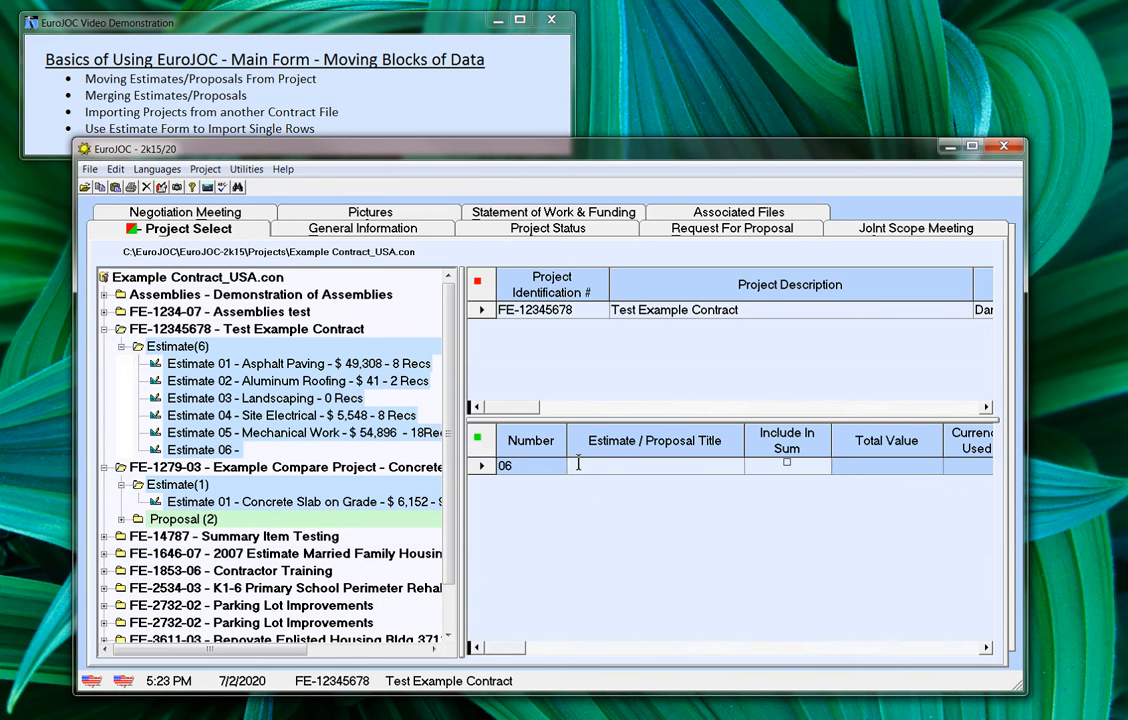
click(578, 464)
text(Merge Estimate)
key(Return)
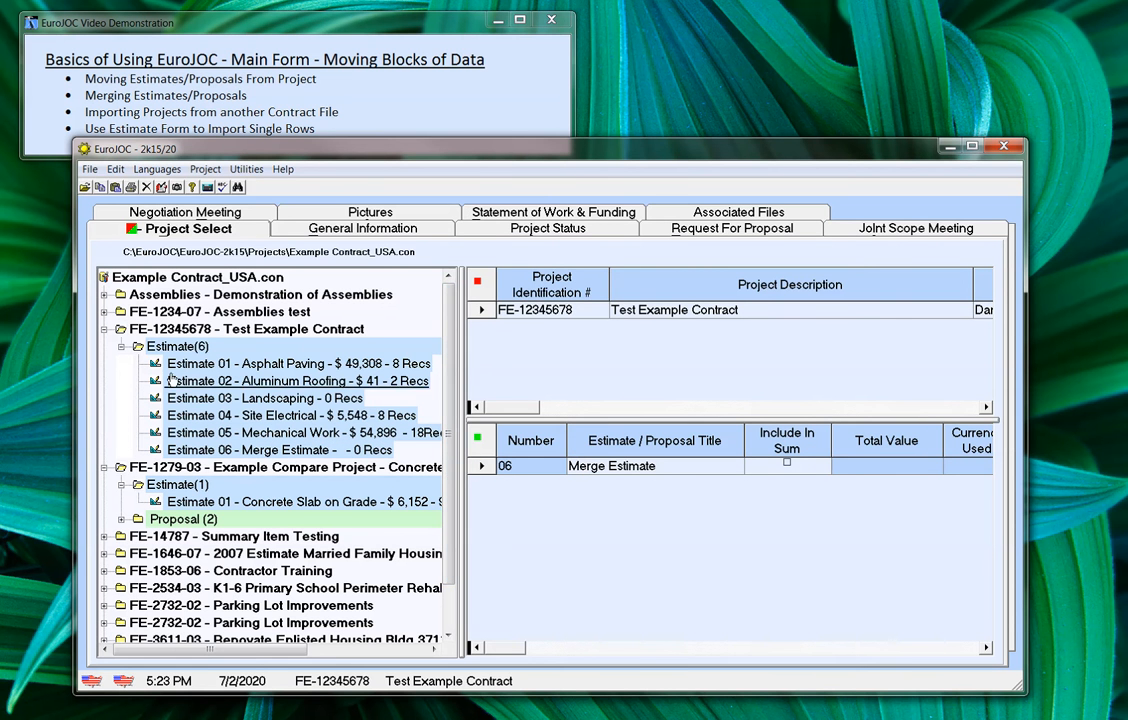
- Copy-merge Estimate 01 - Asphalt Paving and Estimate 02 - Aluminum Roofing into Estimate 06 - Merge Estimate without opening the merged estimate
drag(151, 361, 163, 442)
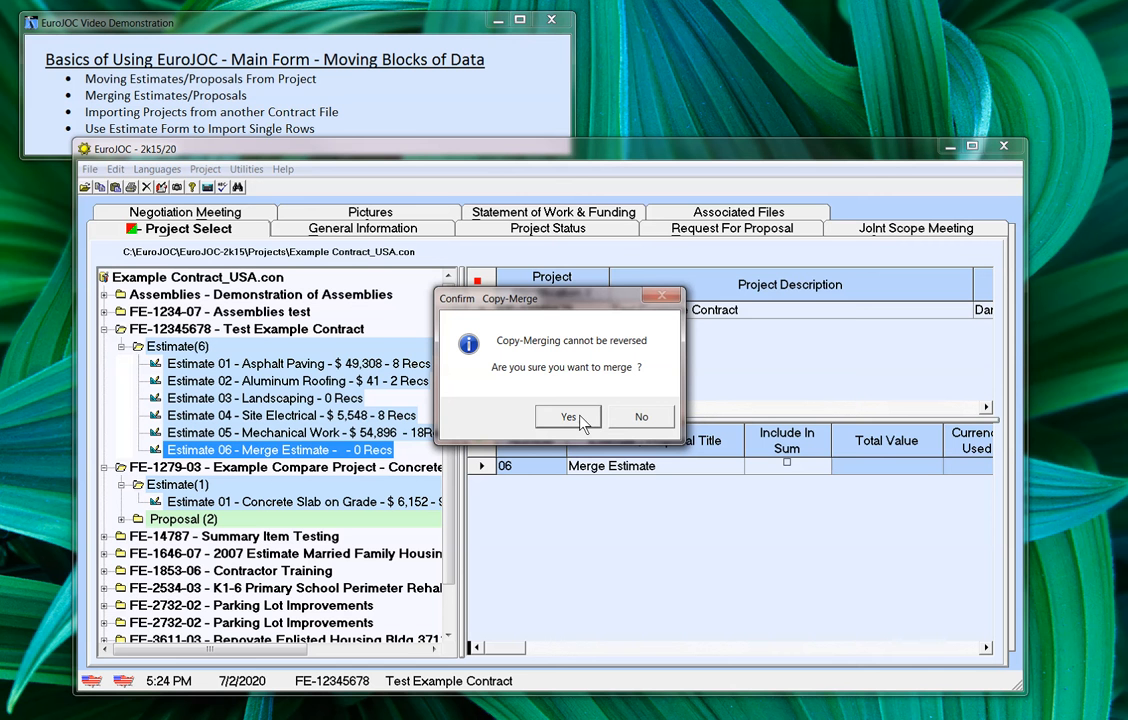
click(568, 417)
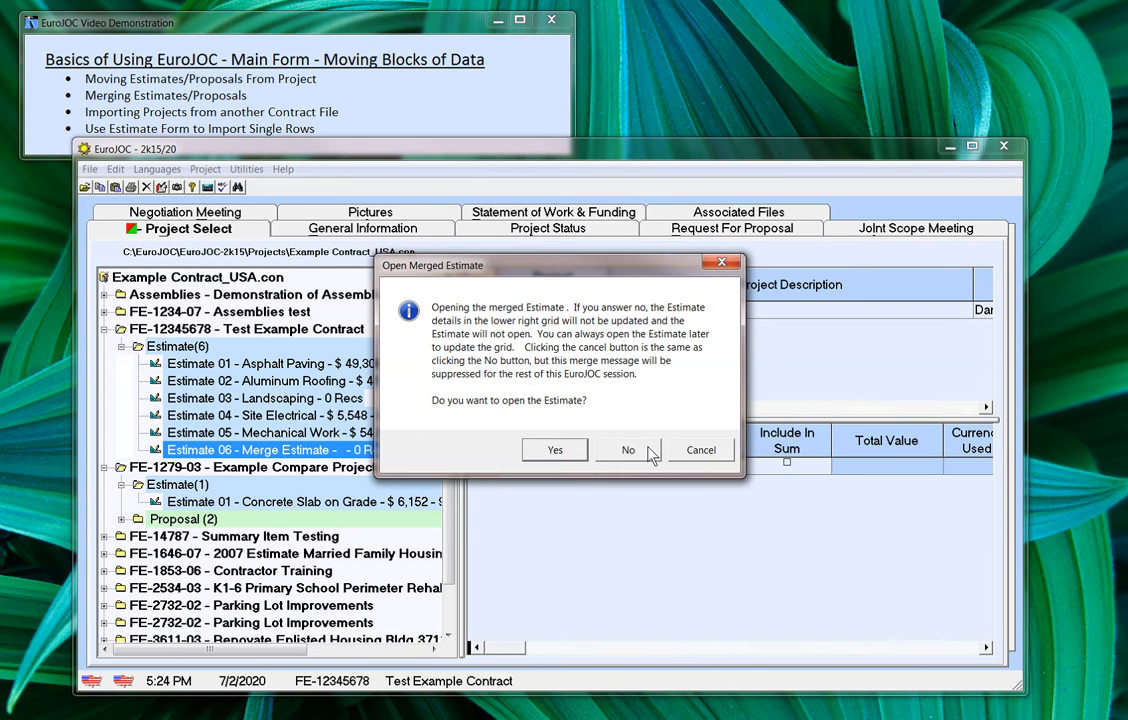
click(628, 452)
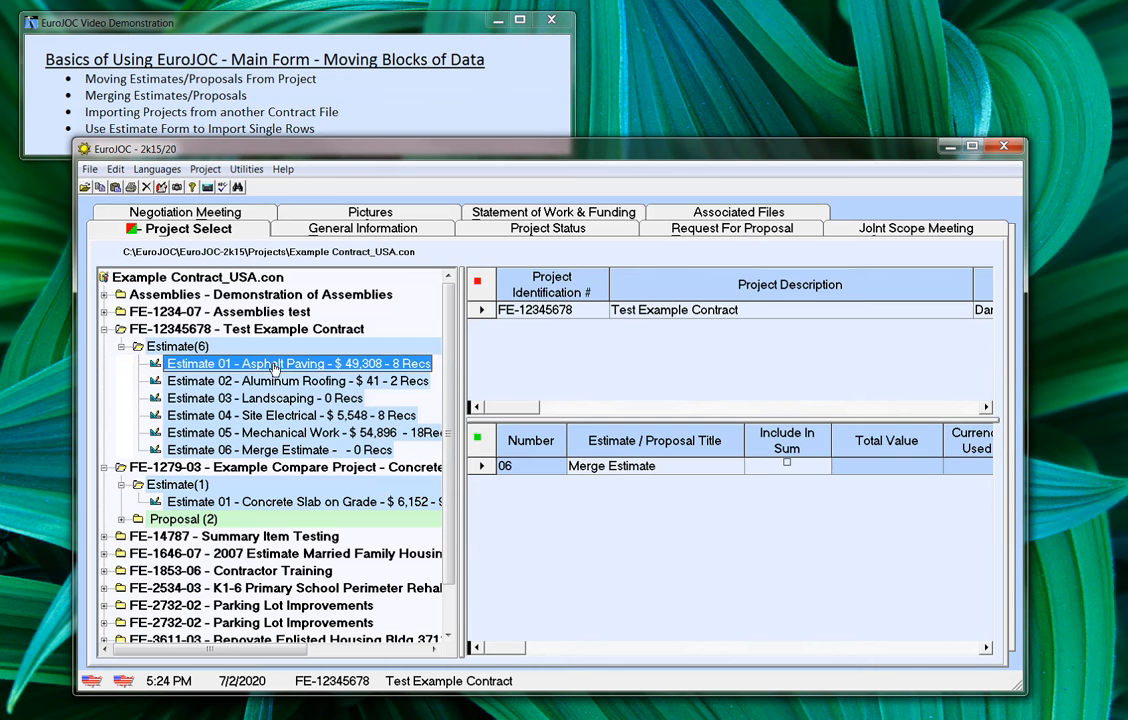
drag(157, 383, 166, 449)
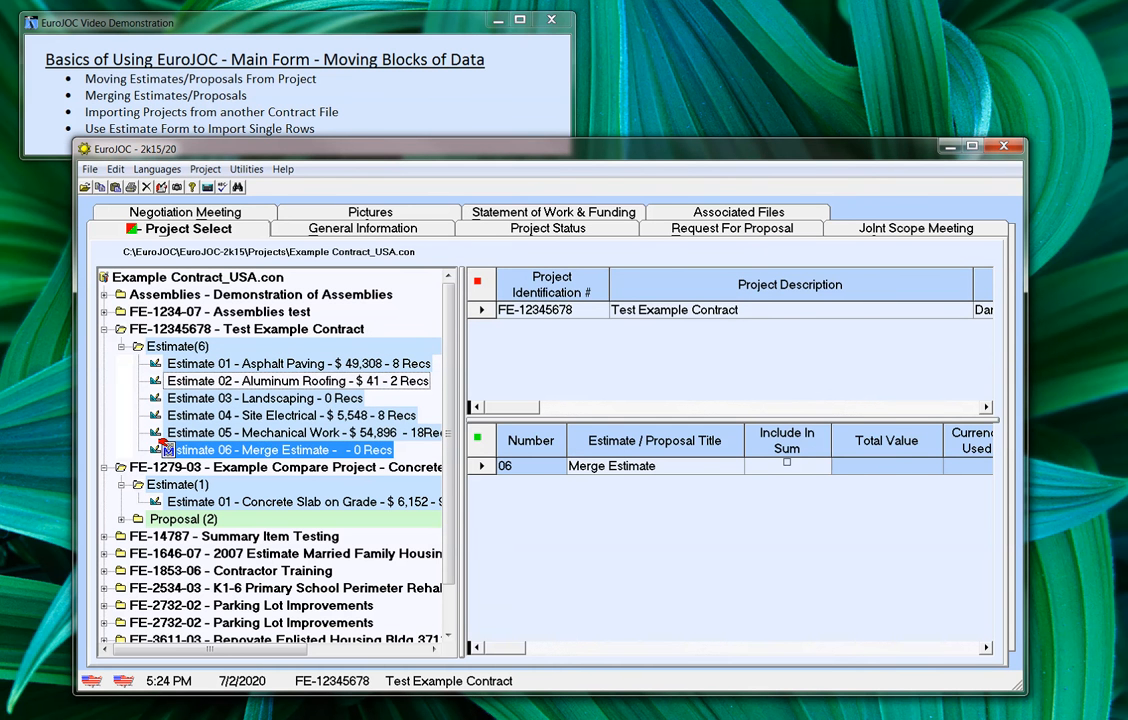
drag(166, 449, 166, 449)
click(560, 416)
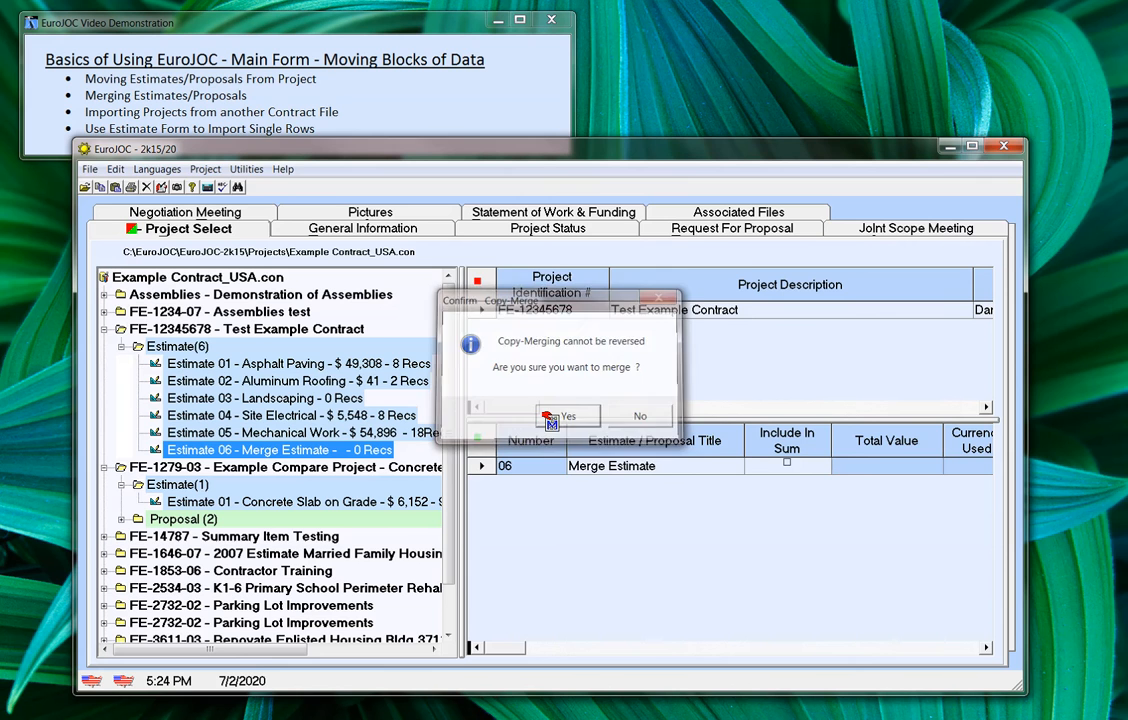
click(560, 396)
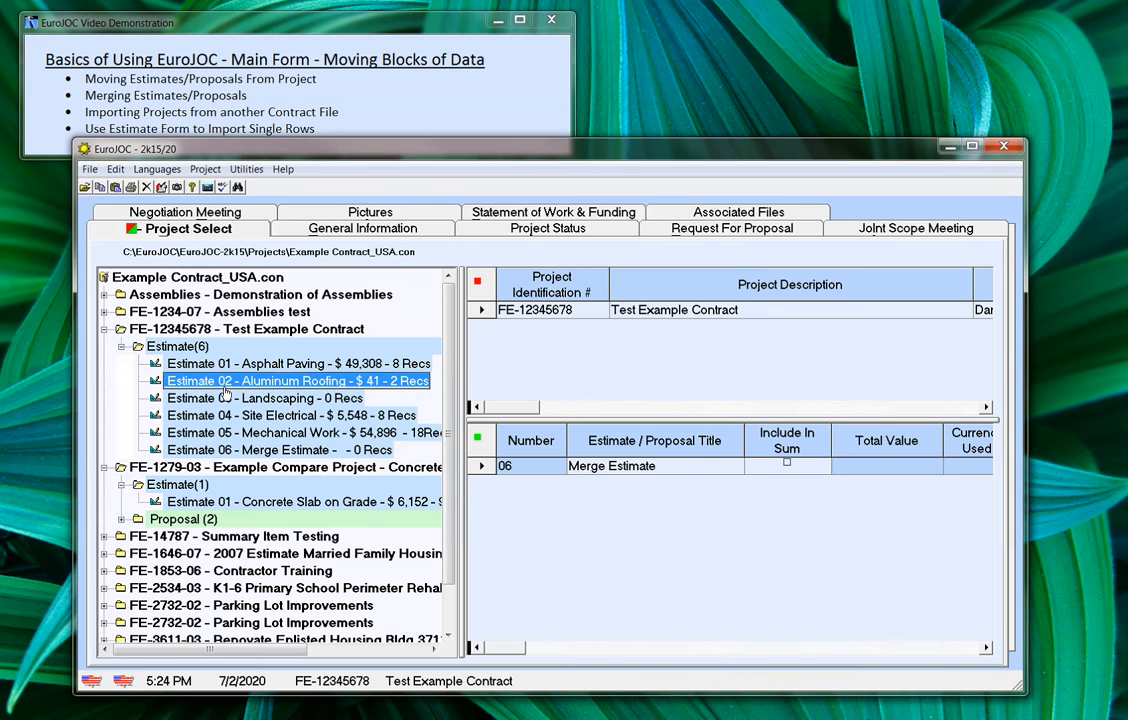
- Copy-merge Estimate 03 - Landscaping and Estimate 04 - Site Electrical into Estimate 06 - Merge Estimate, declining to open the merged estimate
drag(150, 397, 151, 451)
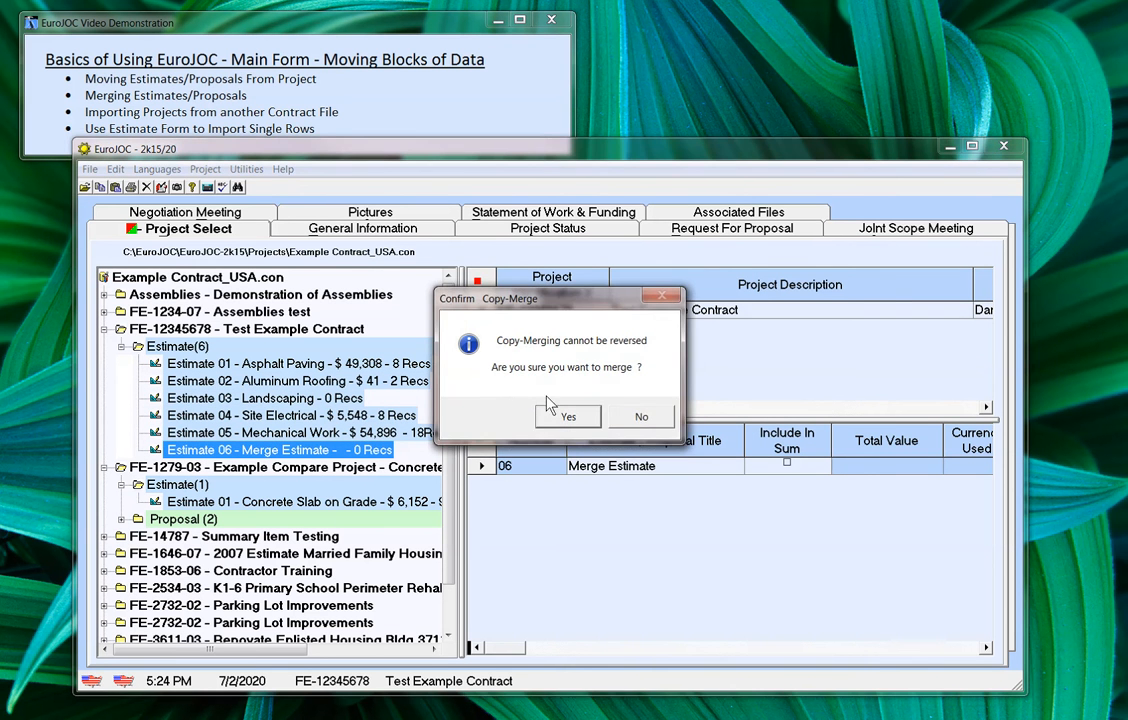
click(566, 415)
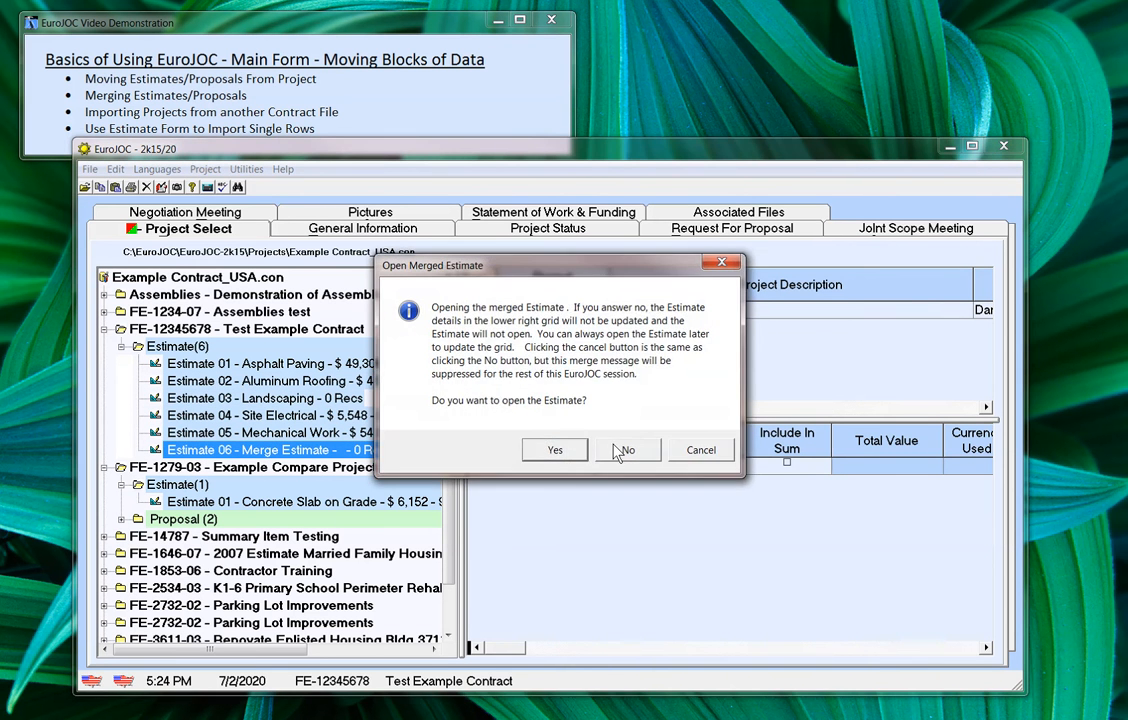
click(619, 452)
drag(155, 418, 159, 443)
drag(158, 450, 160, 450)
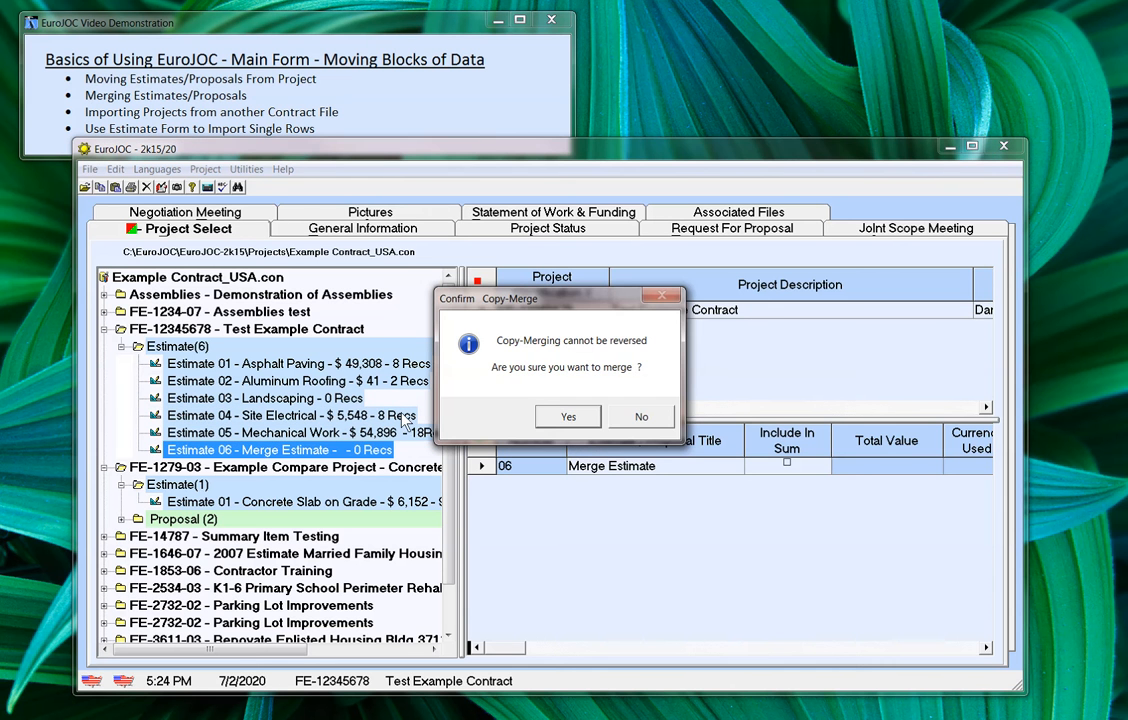
click(559, 418)
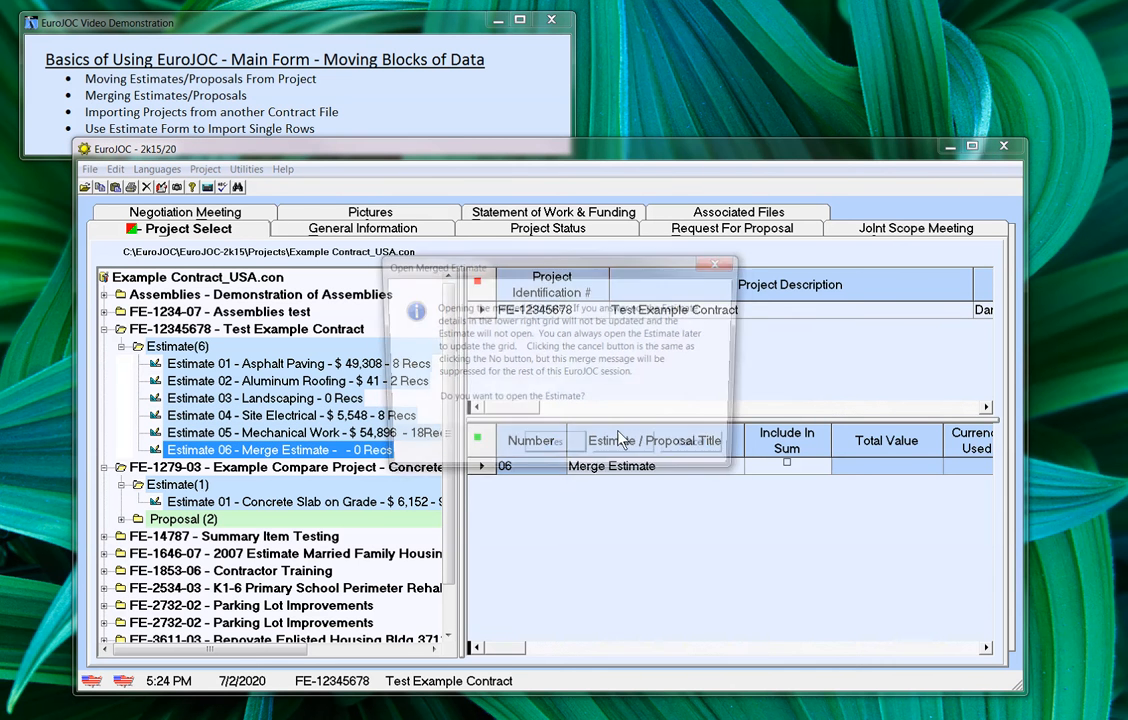
click(624, 448)
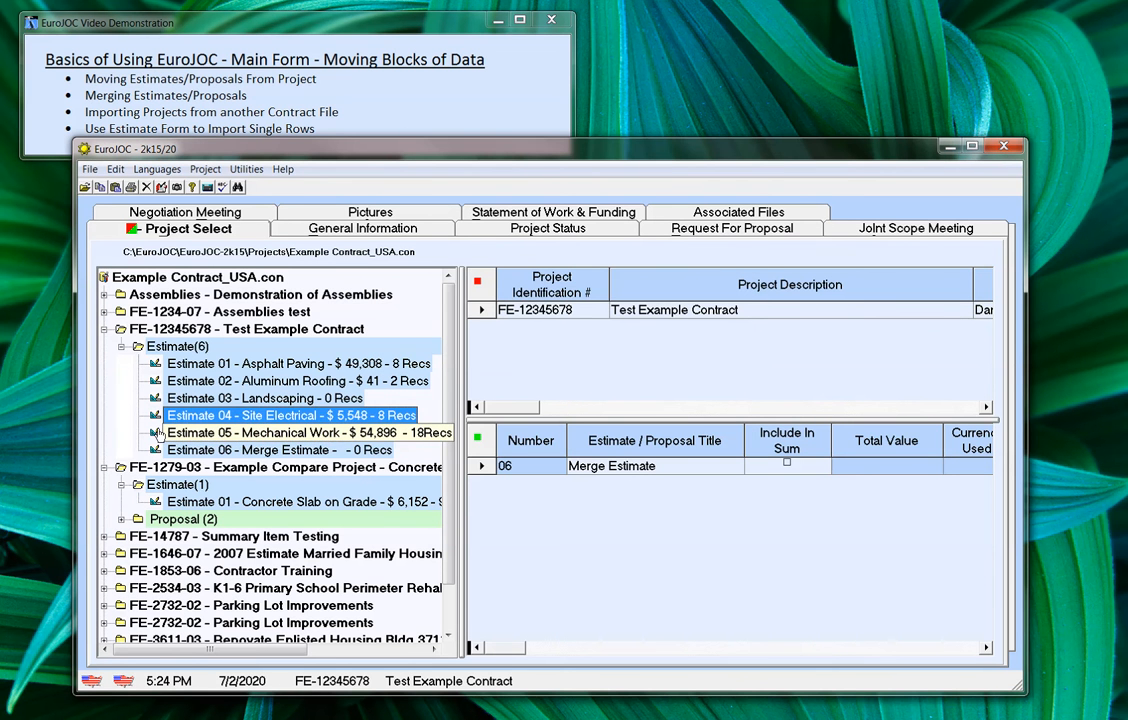
- Copy-merge Estimate 05 - Mechanical Work into Estimate 06 - Merge Estimate and open the merged estimate to compare it with the project tree
drag(158, 432, 152, 450)
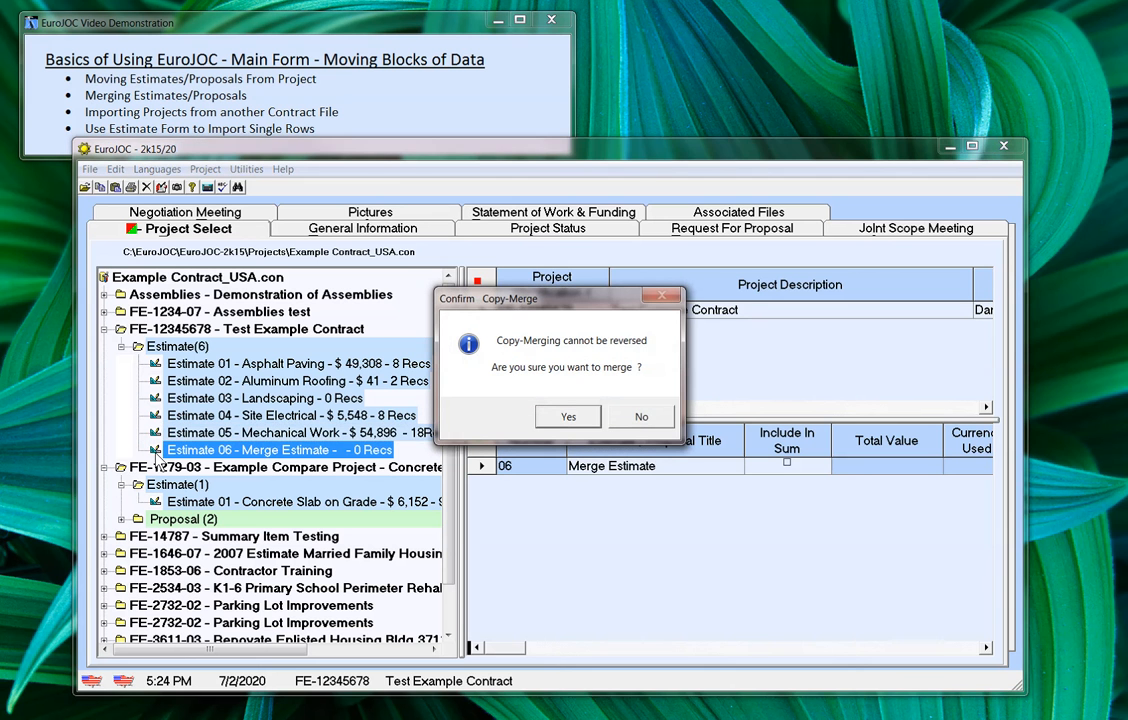
click(570, 414)
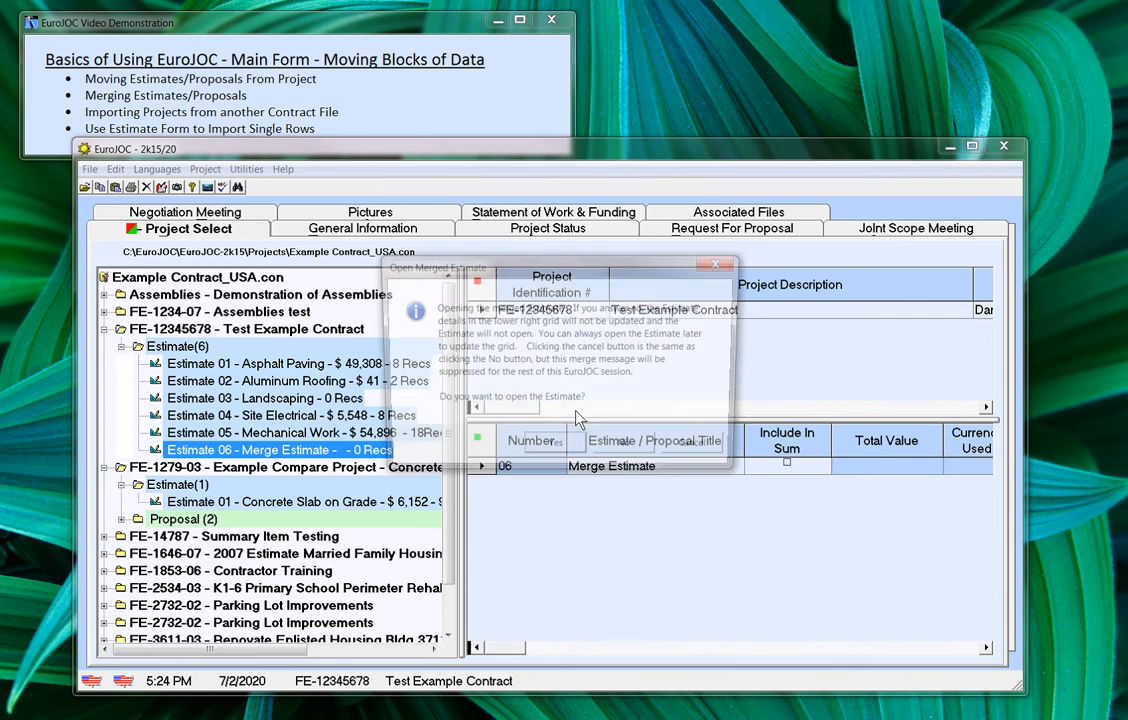
click(555, 451)
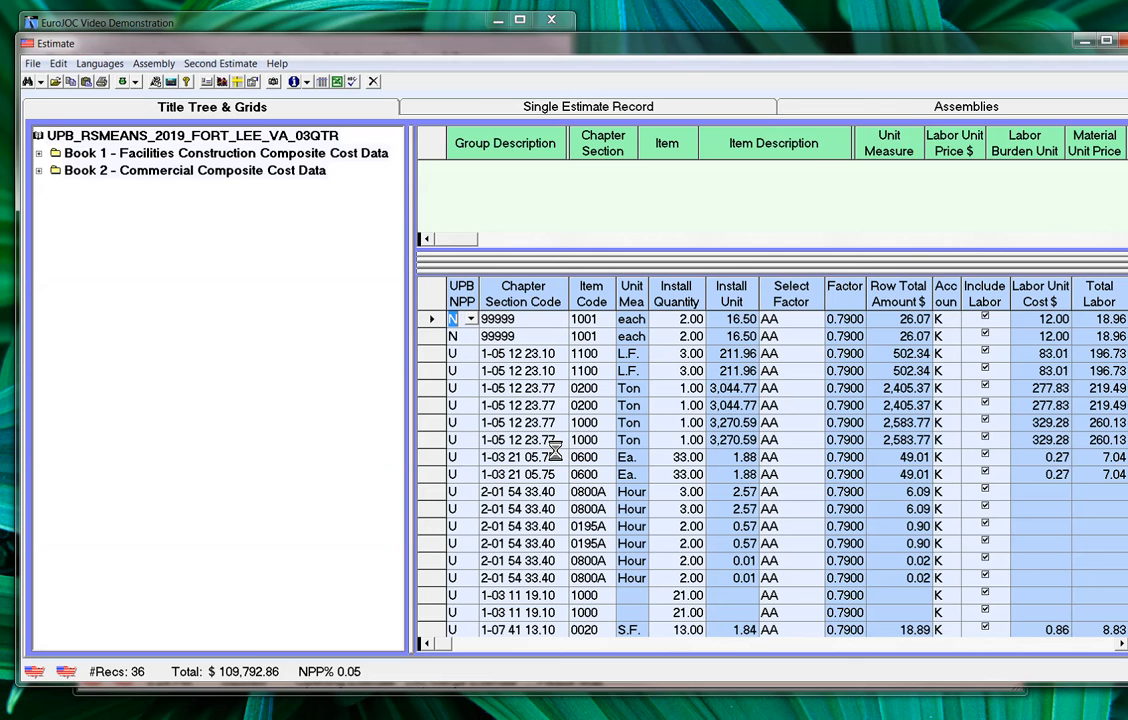
drag(240, 45, 724, 65)
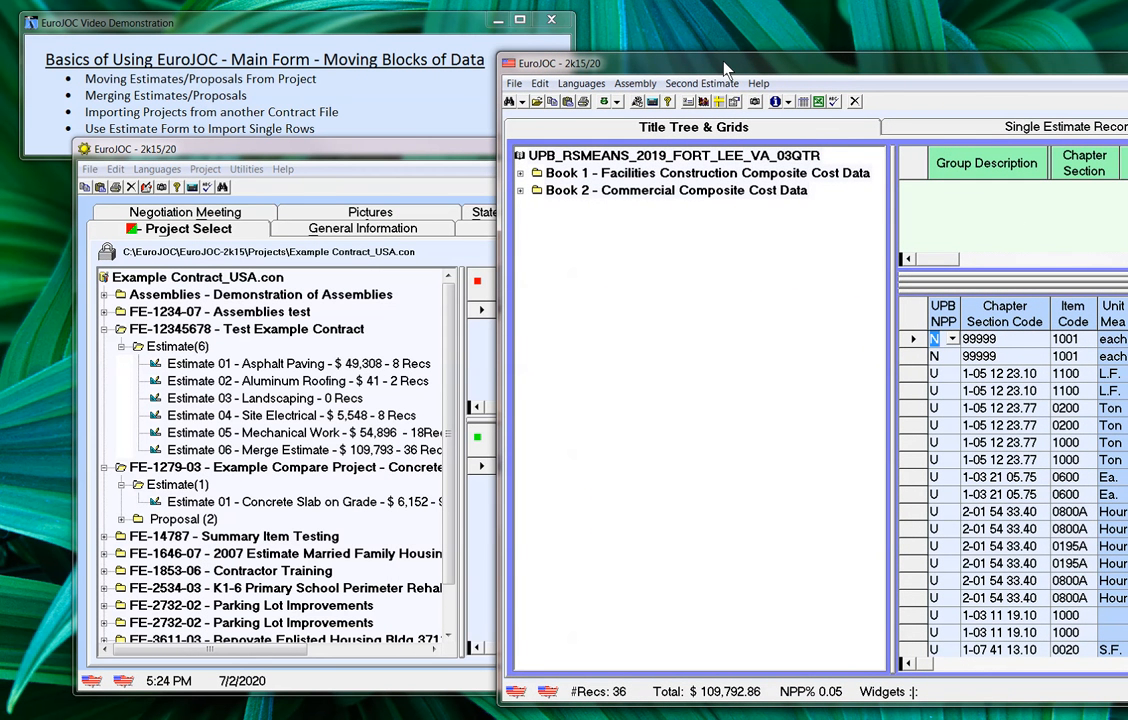
drag(724, 66, 242, 53)
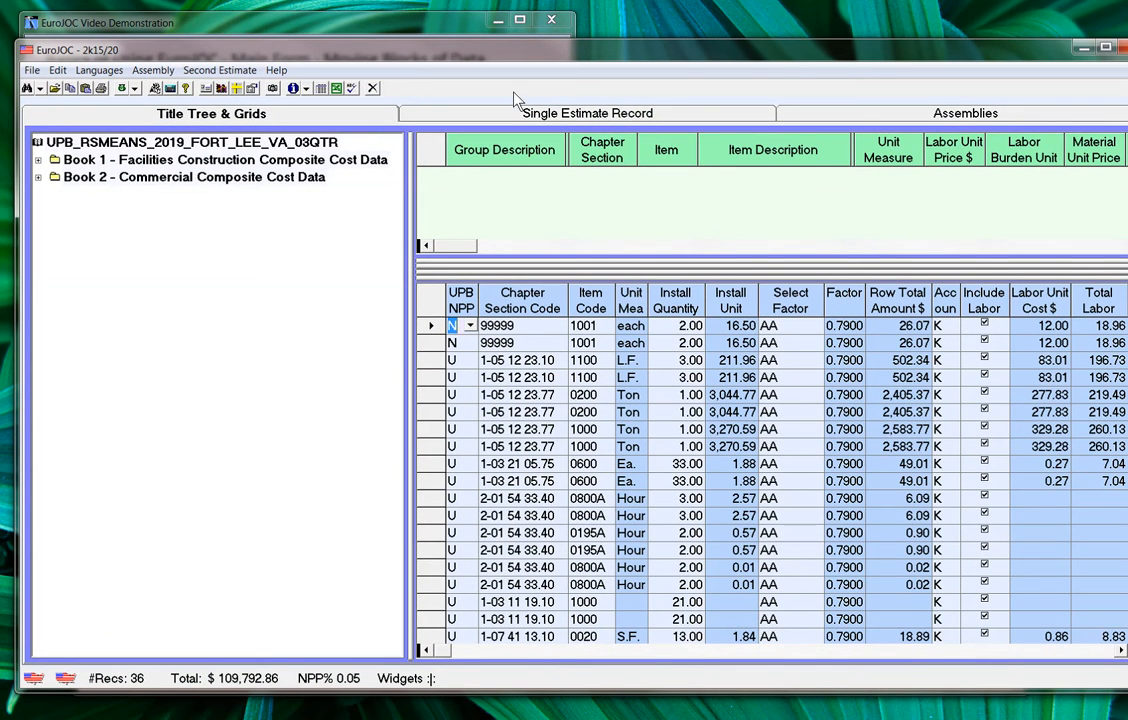
- Close the merged estimate and collapse the Test Example Contract and Example Compare Project branches in the project tree
click(1125, 47)
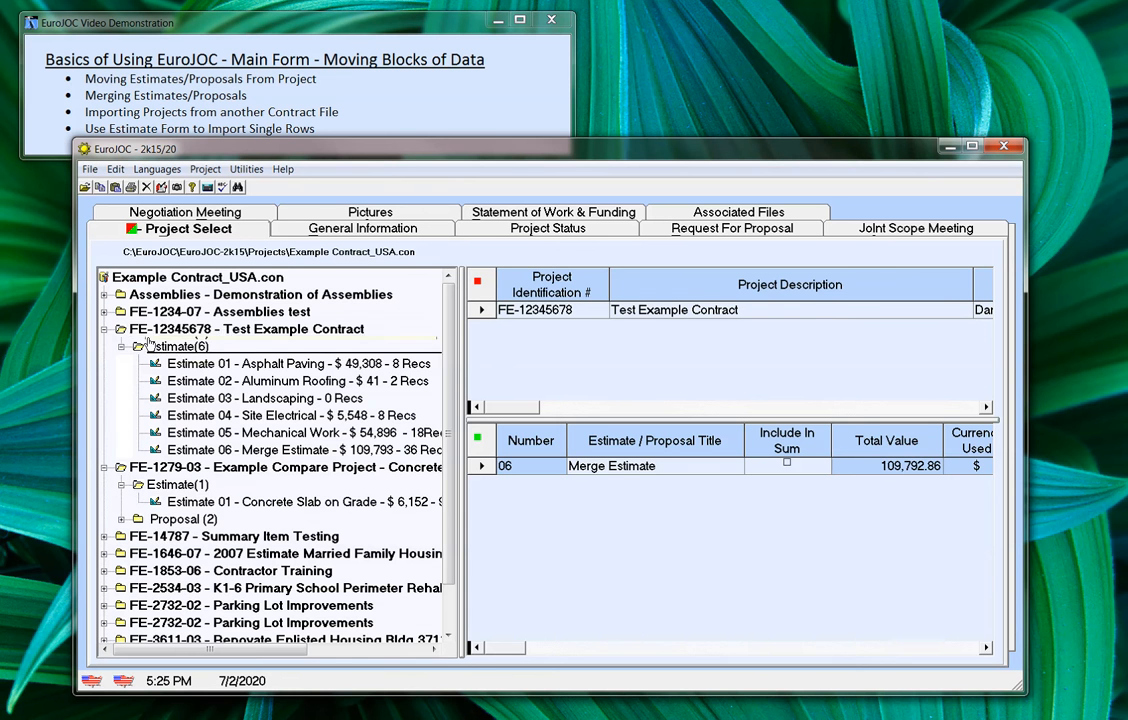
click(104, 329)
click(104, 346)
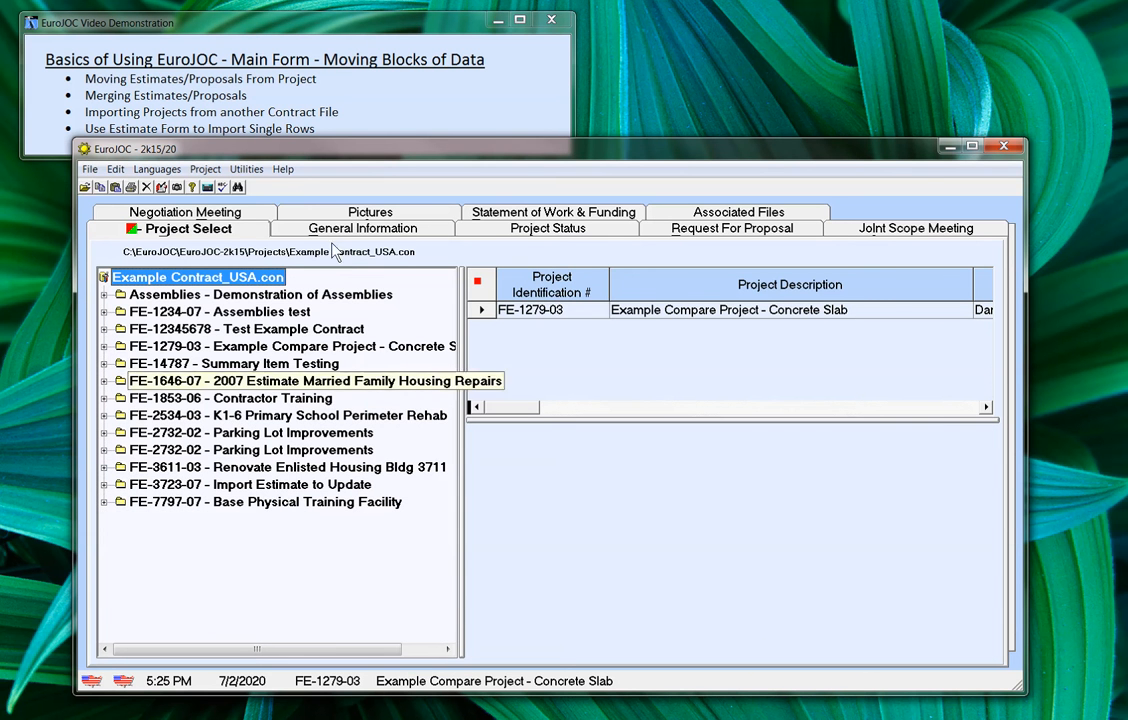
- Start importing a project from another contract file, choosing Example Contract_USA.con as the source
click(204, 170)
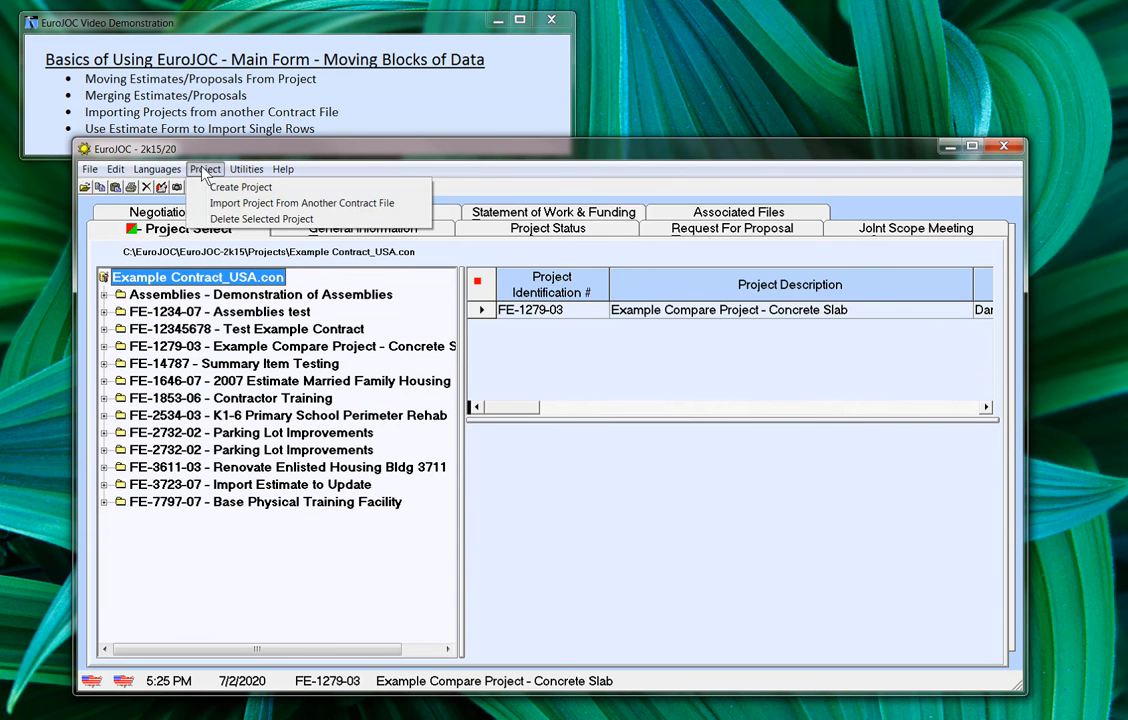
click(245, 204)
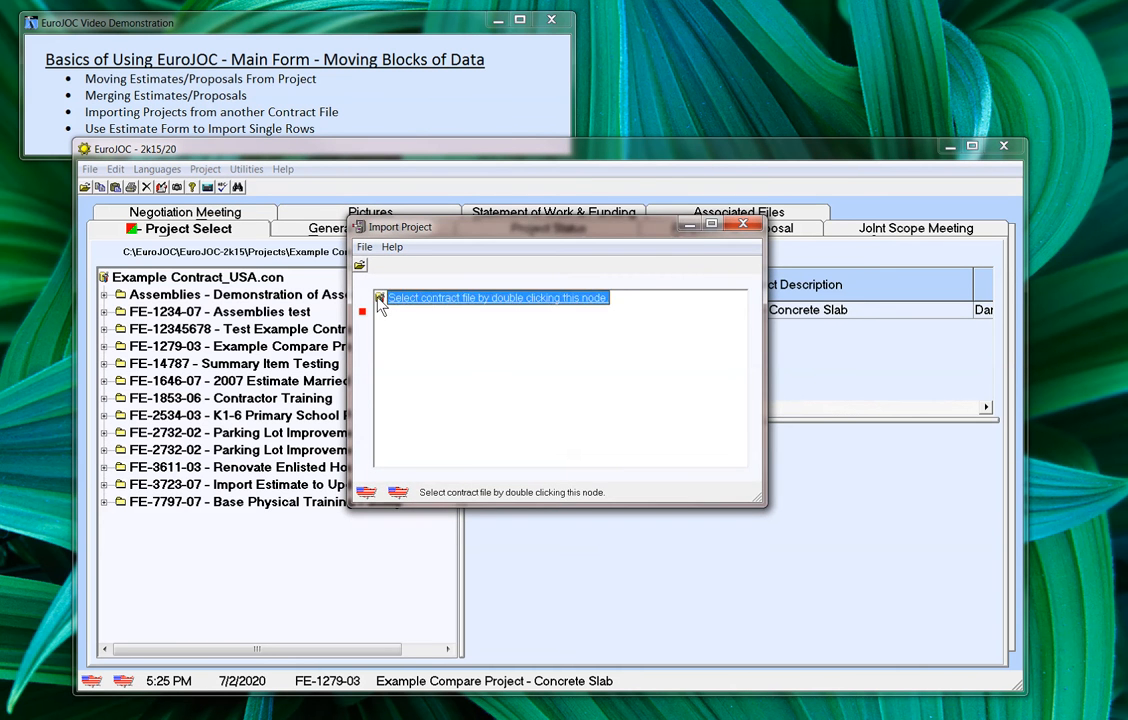
double_click(380, 300)
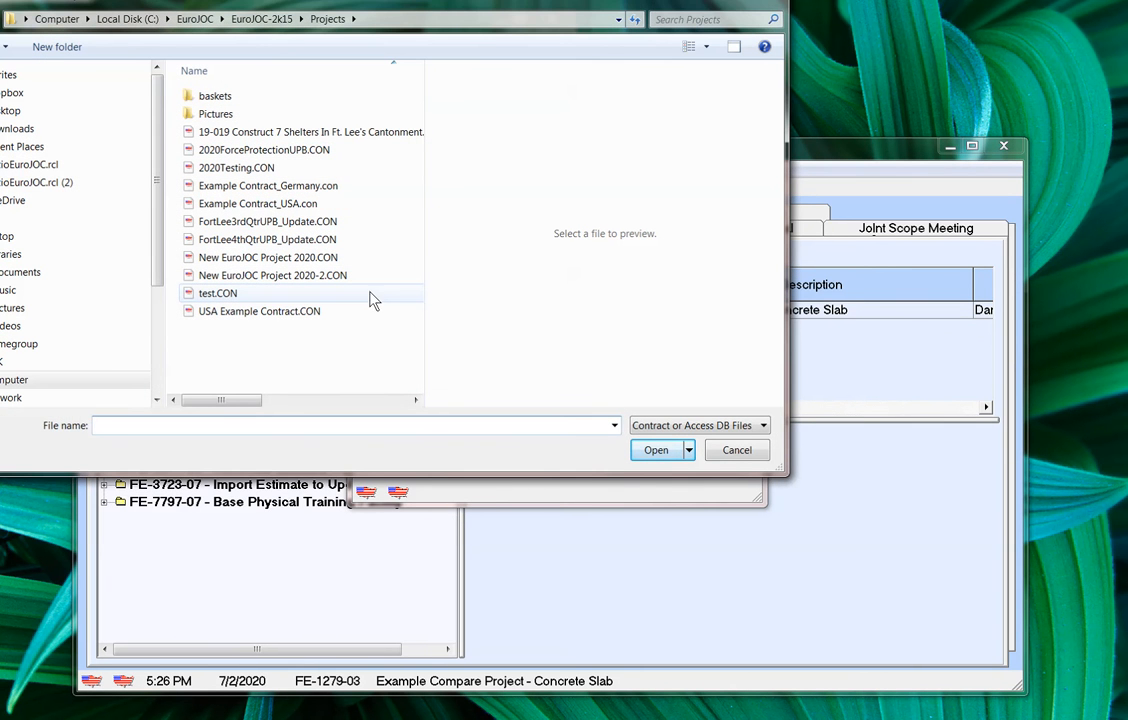
click(262, 204)
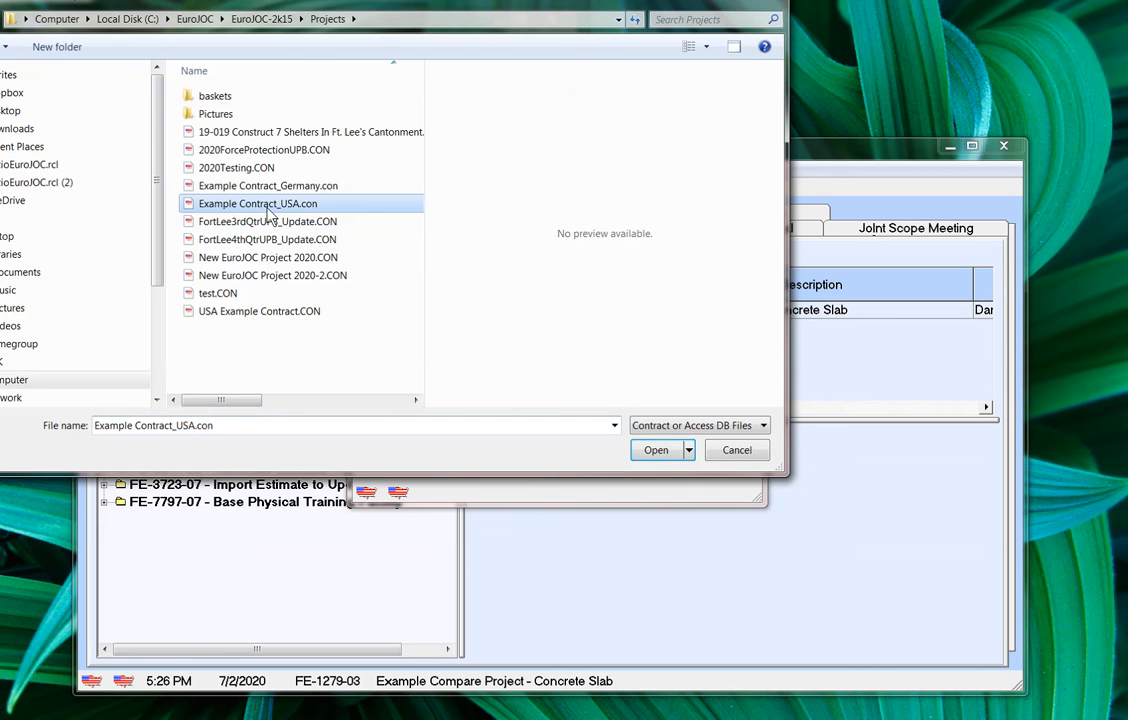
click(656, 452)
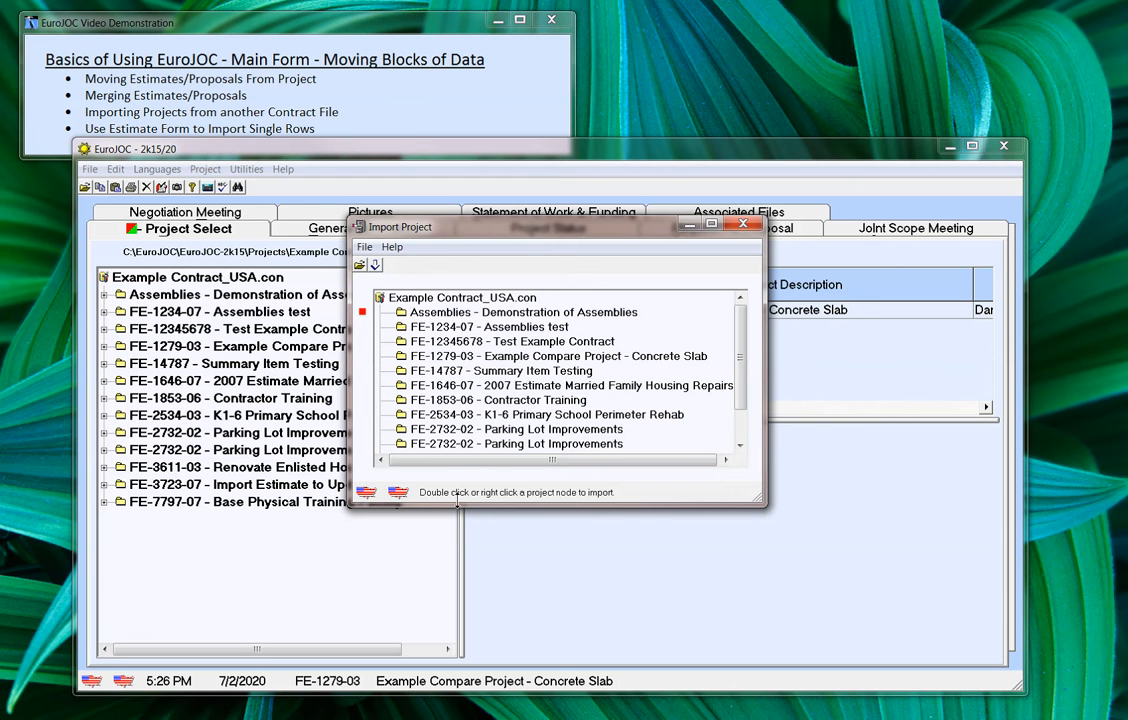
- Enlarge the Import Project window, move it clear of the project tree, and import FE-7797-07 - Base Physical Training Facility
drag(481, 506, 491, 566)
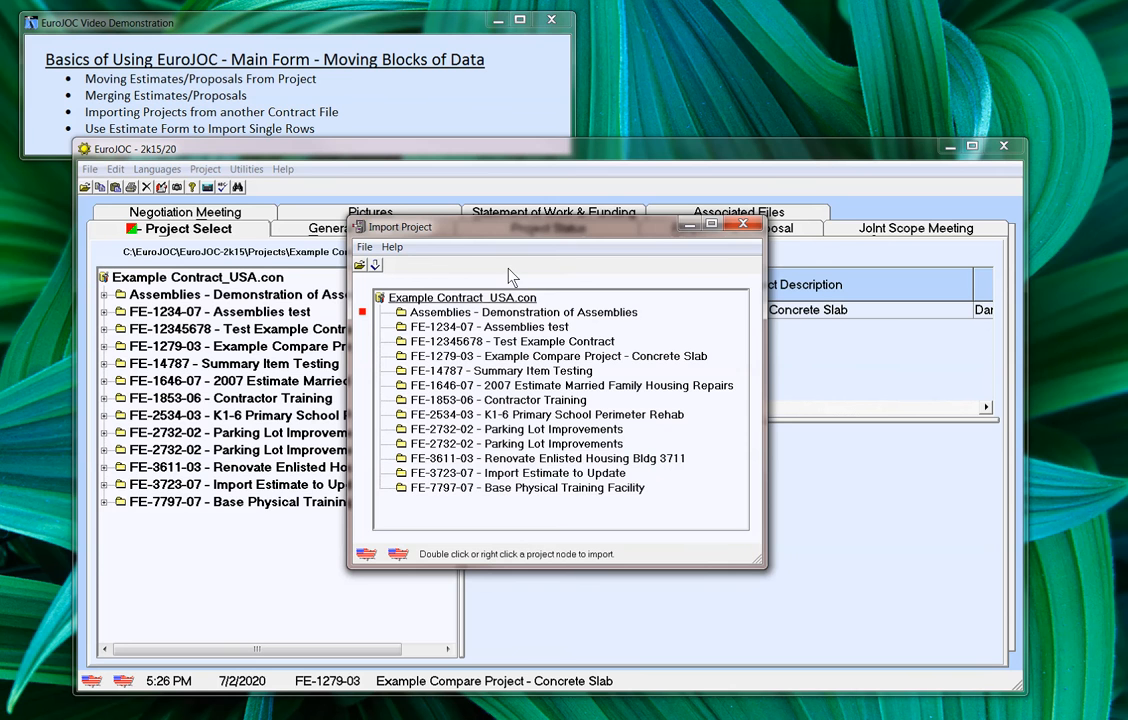
drag(513, 240, 598, 223)
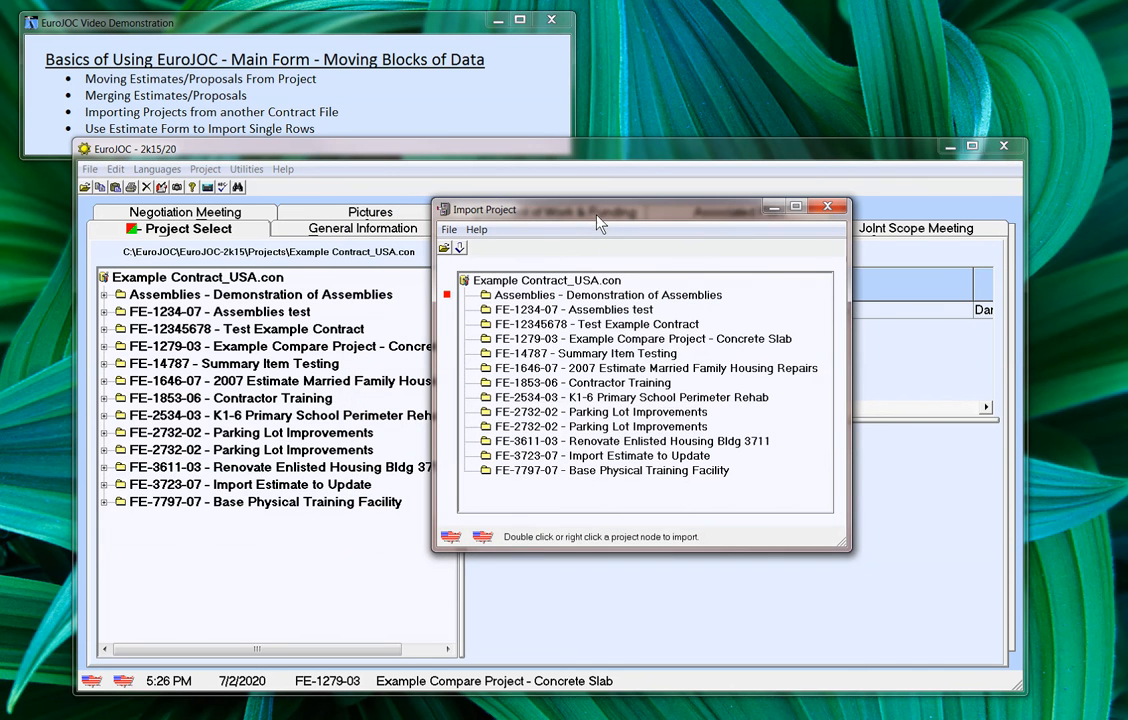
click(487, 475)
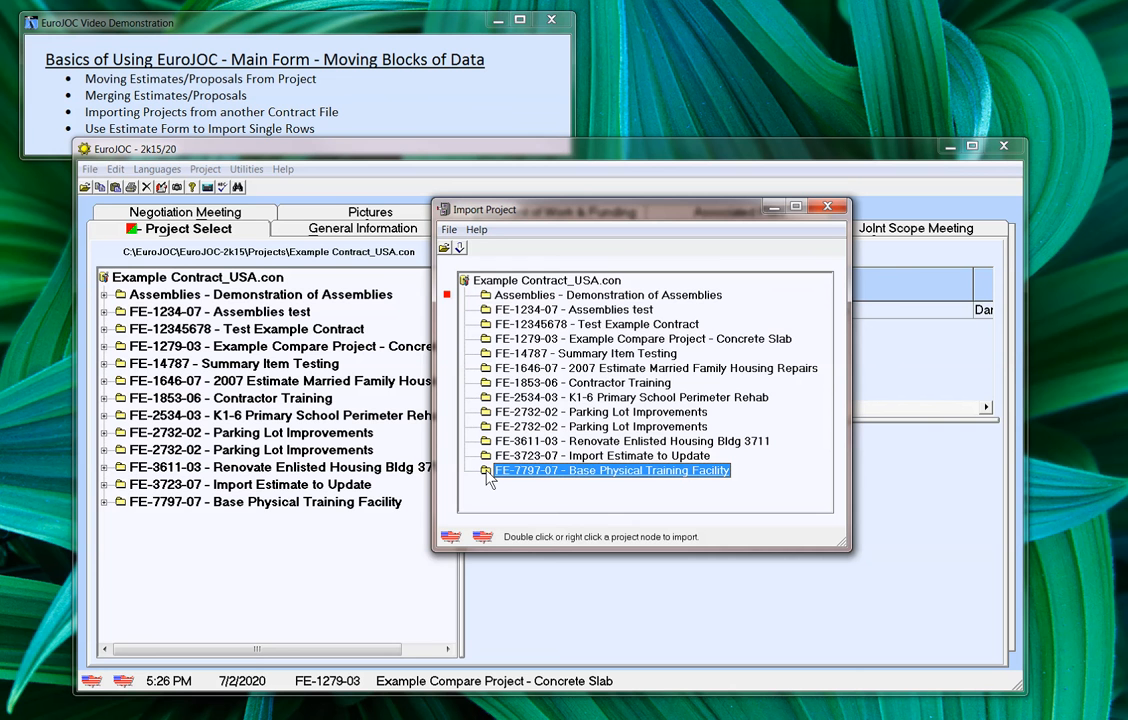
double_click(487, 475)
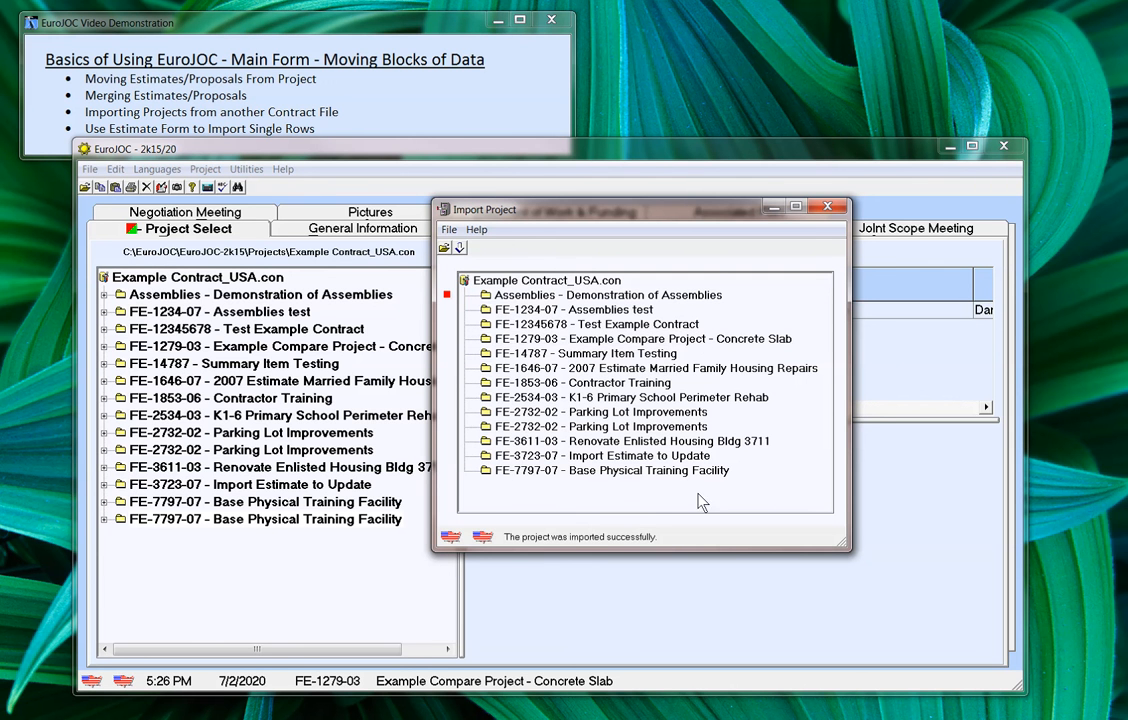
- Display the import details to review which project data gets imported, and close the Import Project window
click(449, 230)
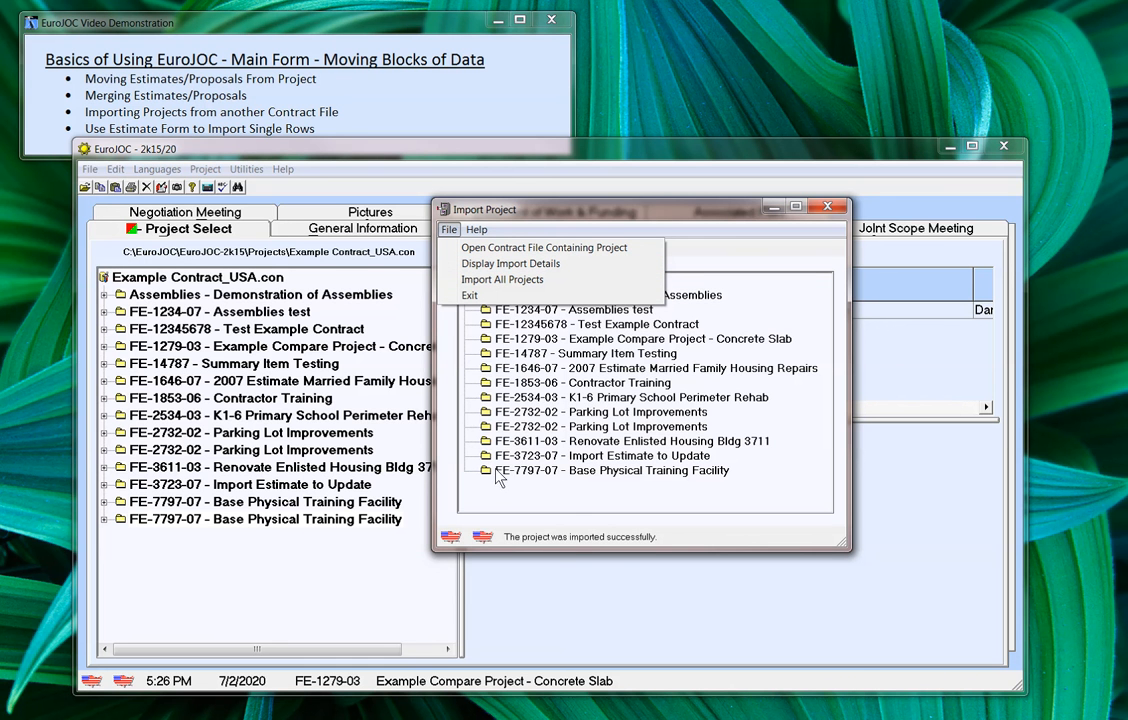
click(494, 264)
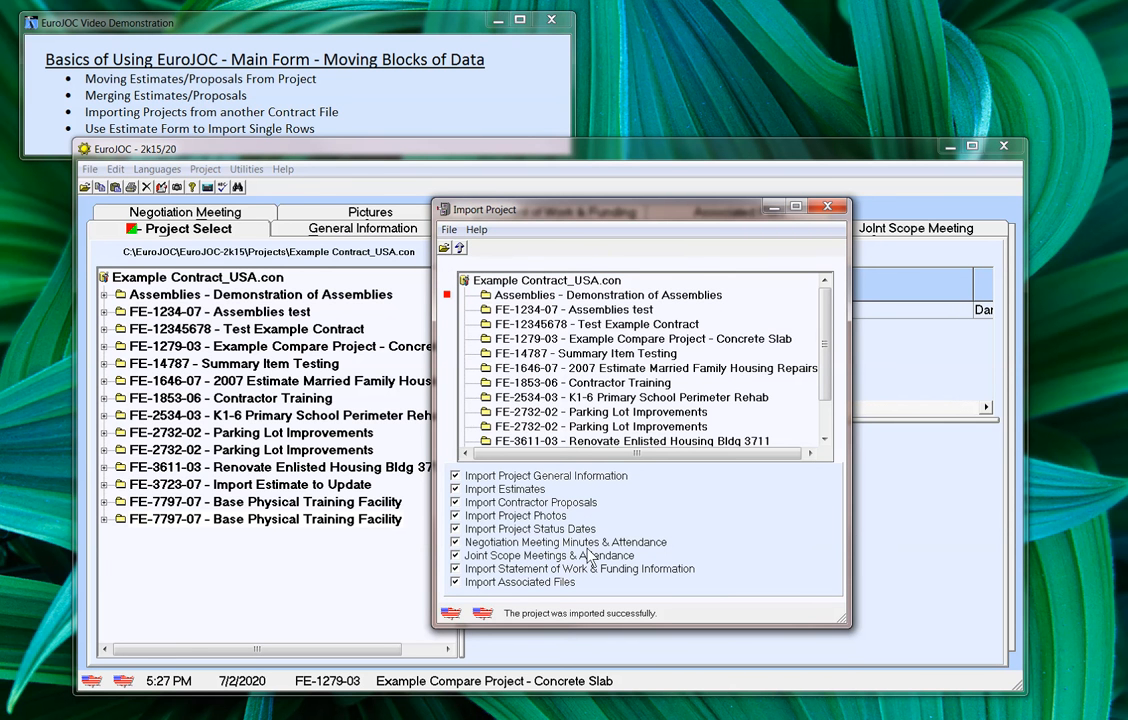
click(828, 210)
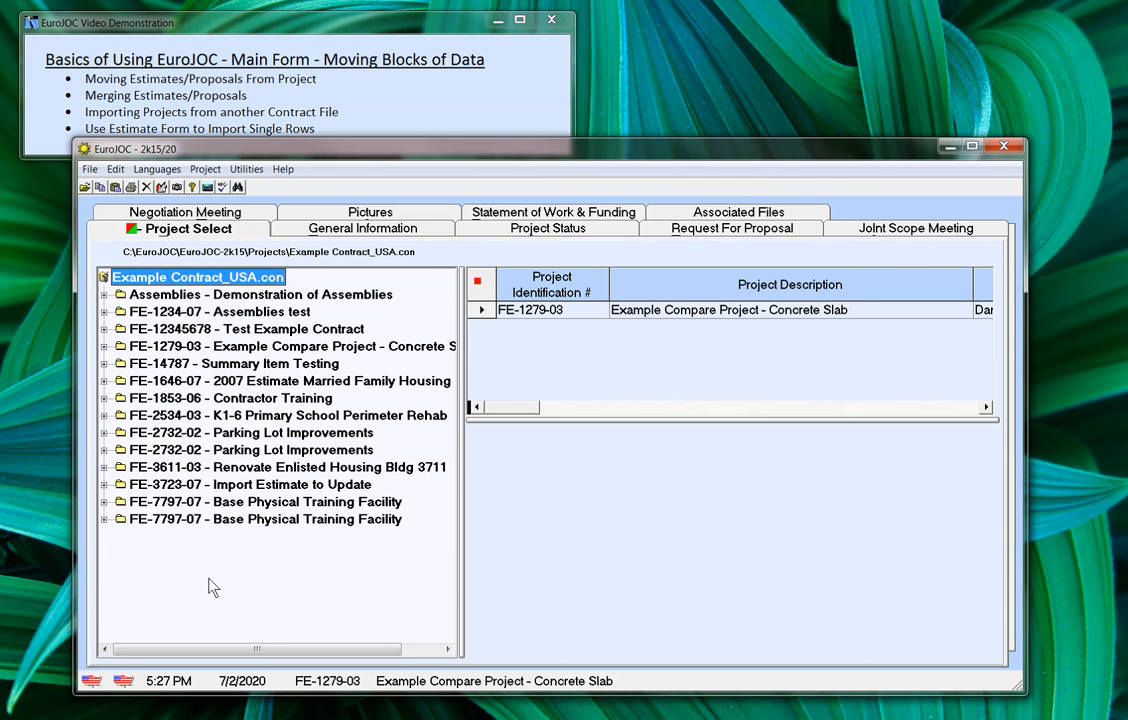
- Open Estimate 05 - Mechanical Work of the Test Example Contract project and review its estimate description
click(104, 330)
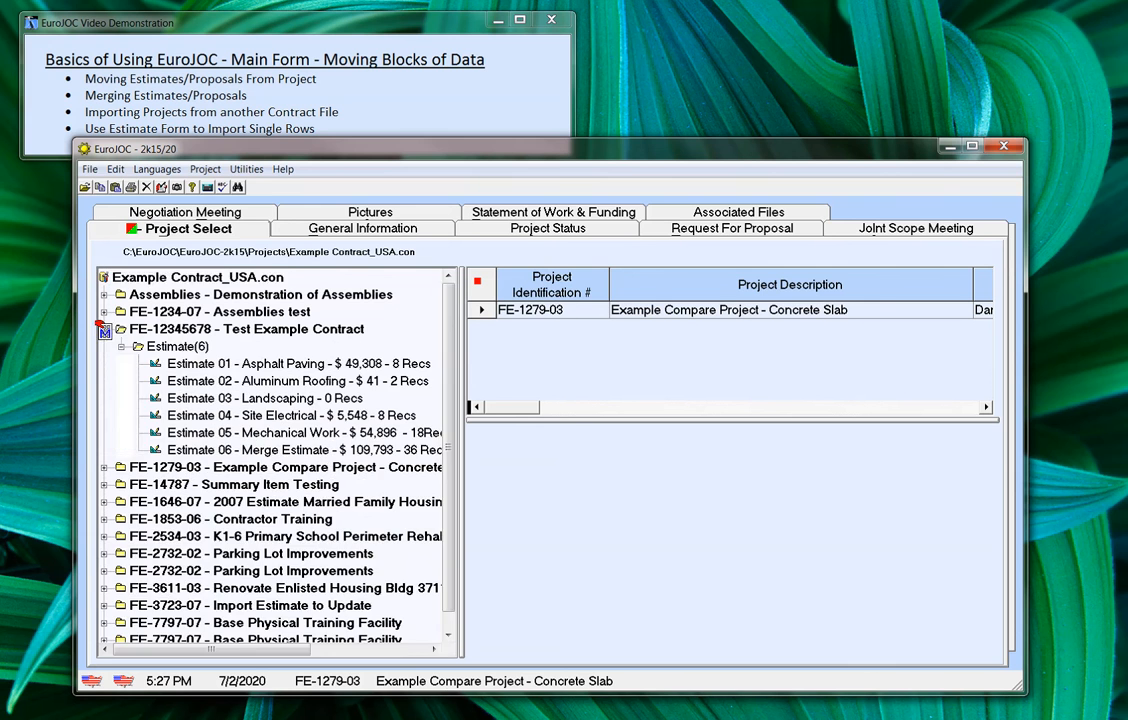
click(163, 432)
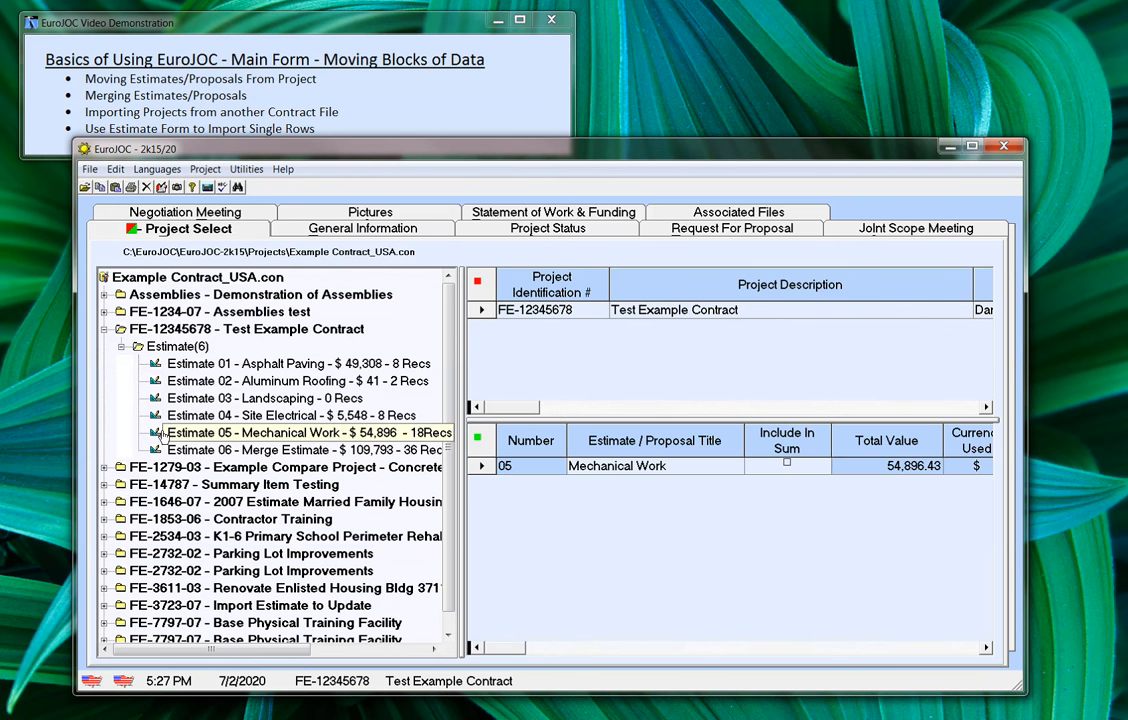
double_click(160, 434)
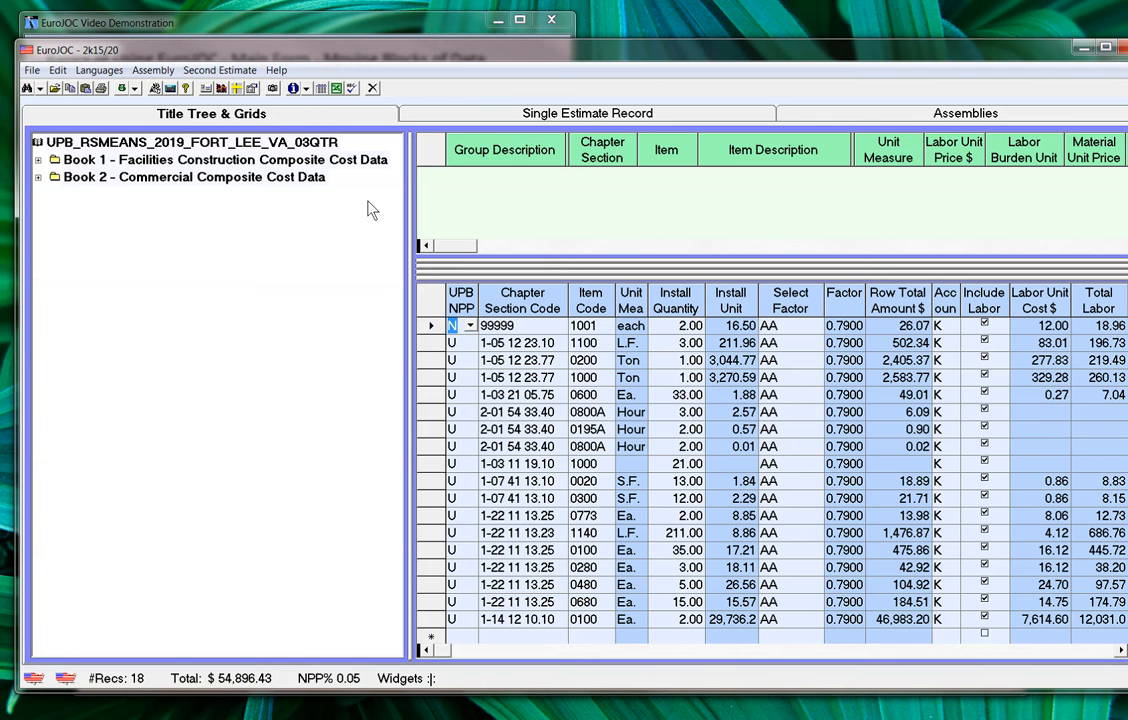
click(294, 89)
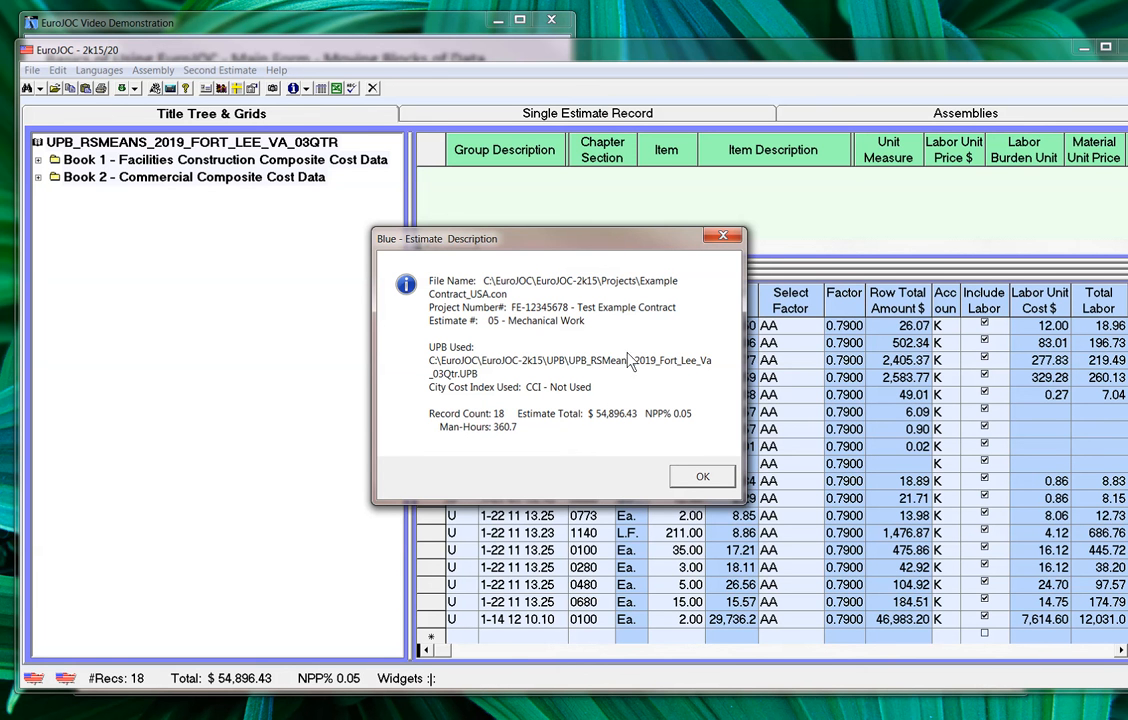
click(724, 481)
- Open Estimate 01 - Landscaping of FE-2732-02 - Parking Lot Improvements from Example Contract_USA.con as the second estimate
click(213, 72)
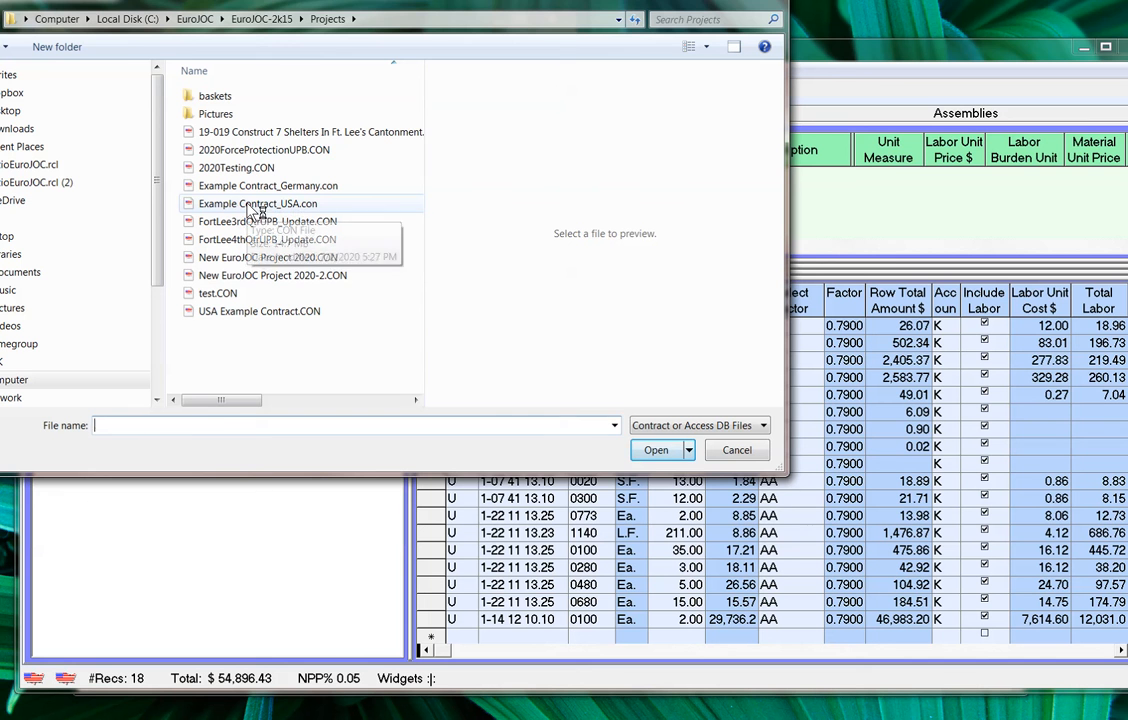
click(256, 205)
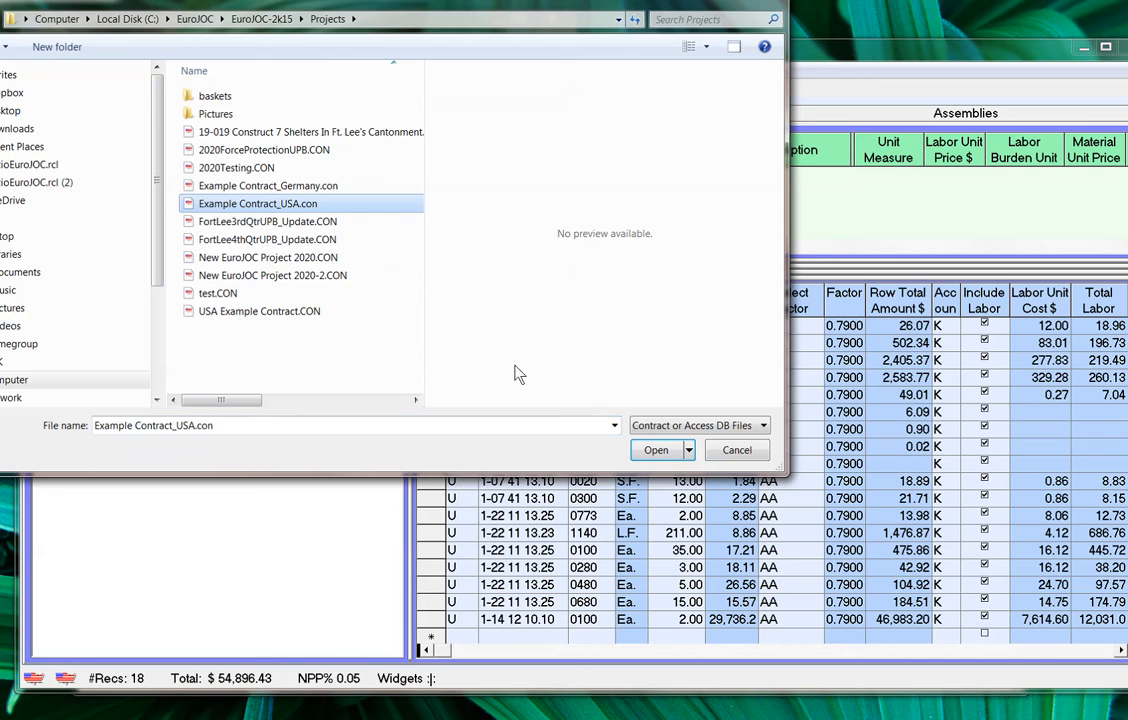
click(656, 452)
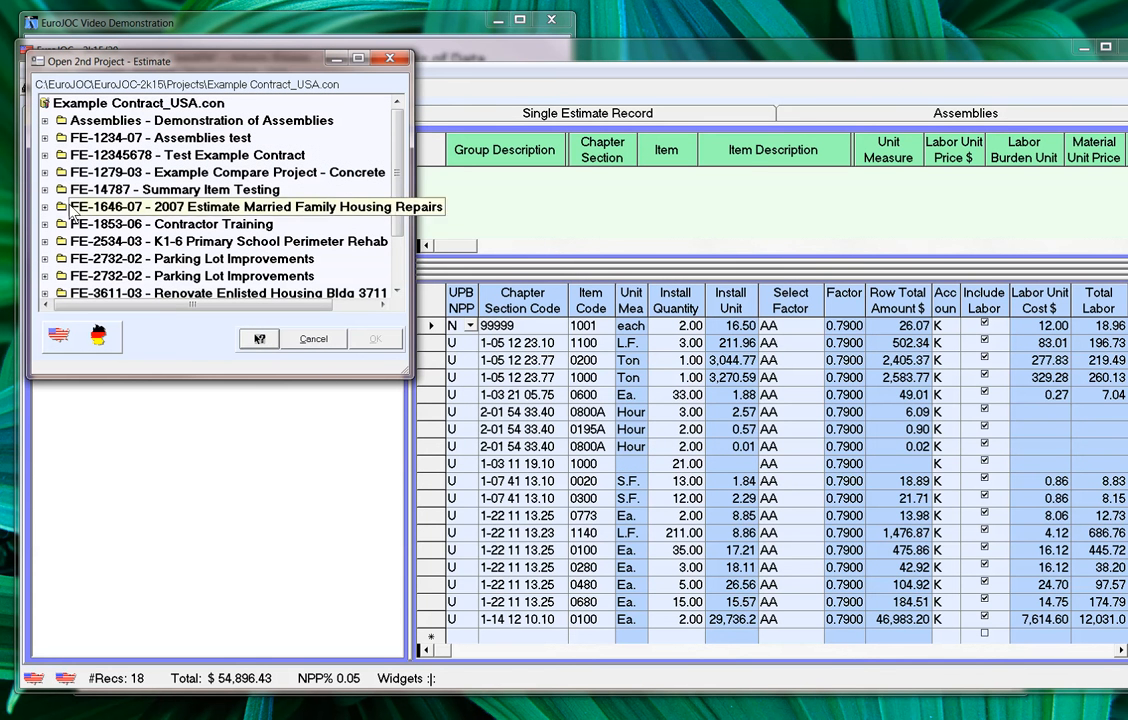
click(45, 258)
click(62, 275)
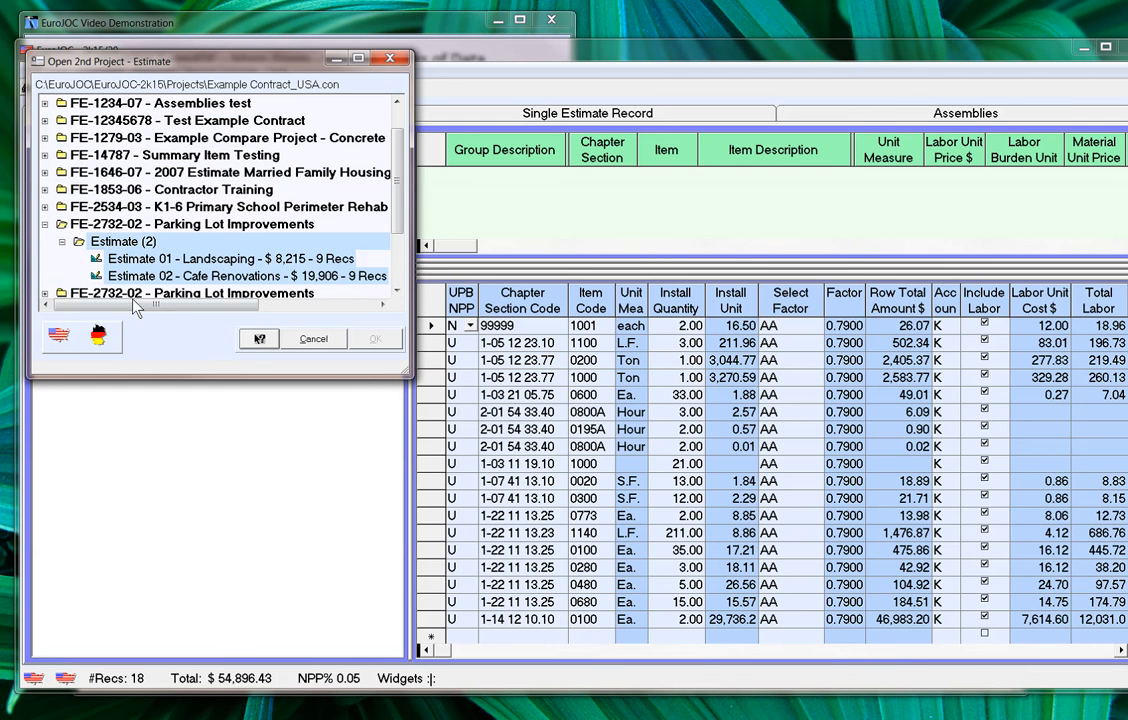
click(166, 260)
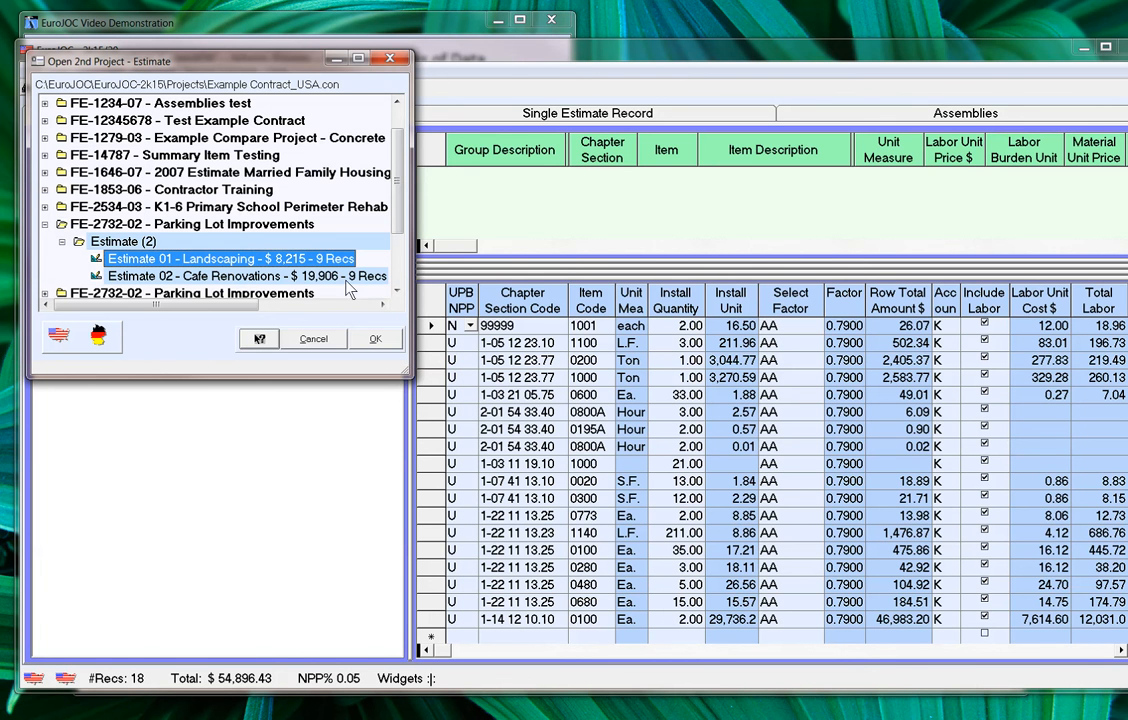
drag(404, 366, 494, 376)
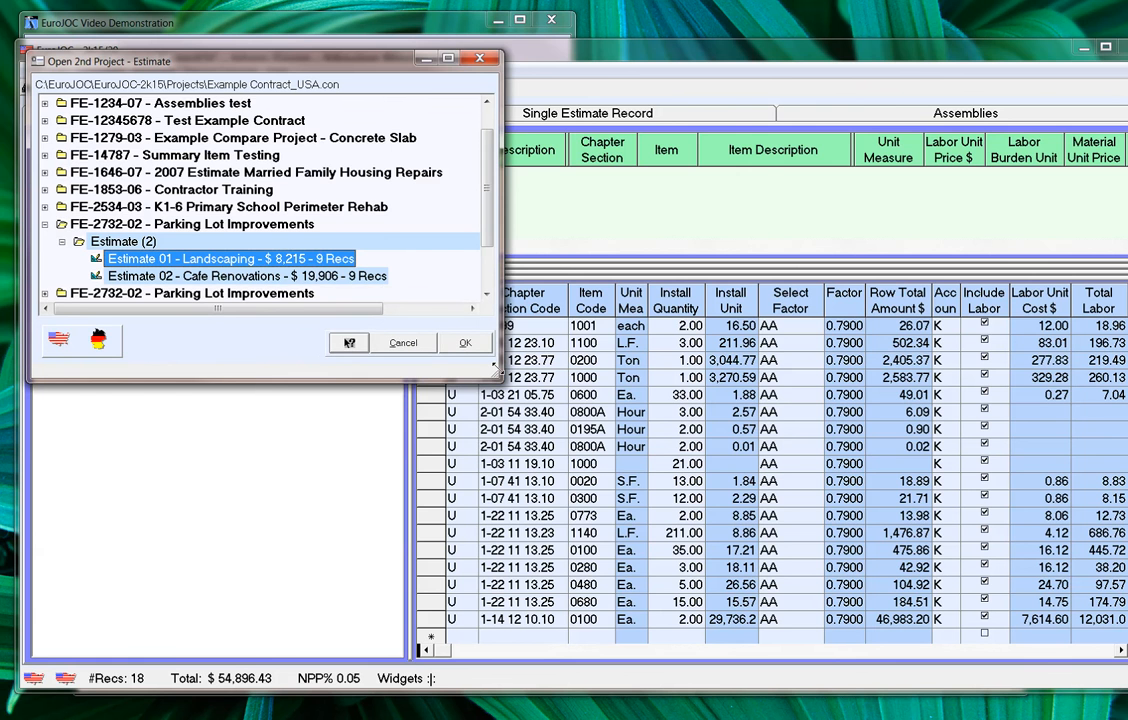
click(466, 342)
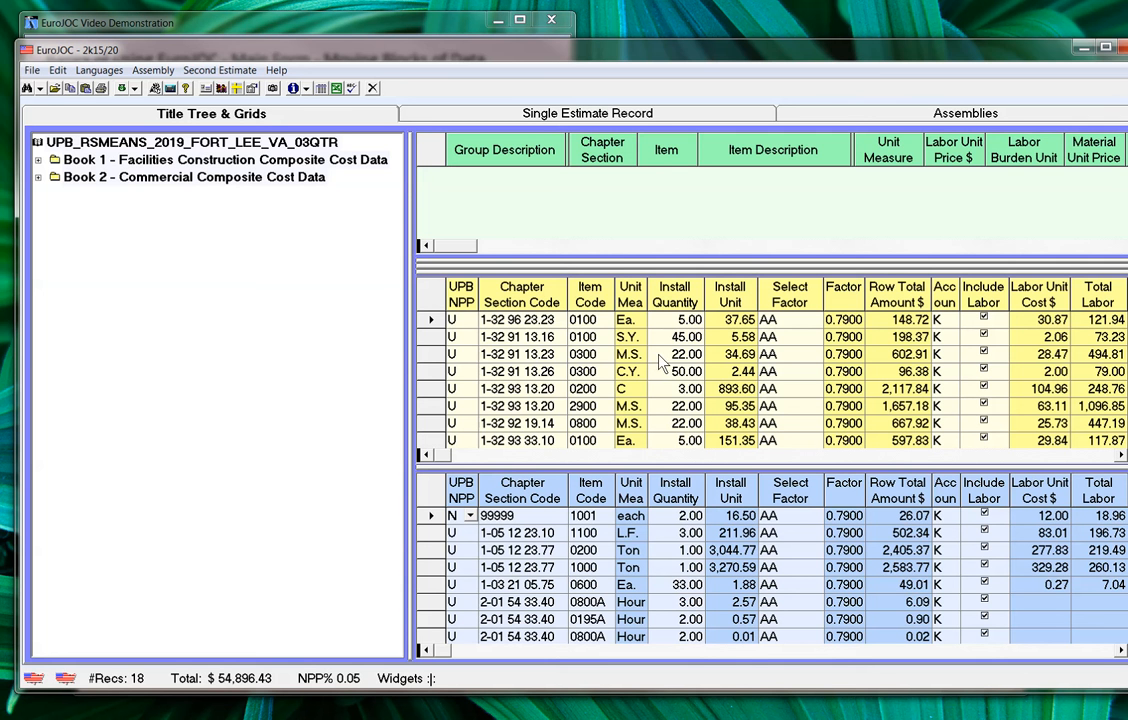
- Copy the 1-32 91 13.23 item 0300 row into the Mechanical Work estimate, and split the second estimate's grid to show the group and item descriptions
drag(660, 362, 688, 570)
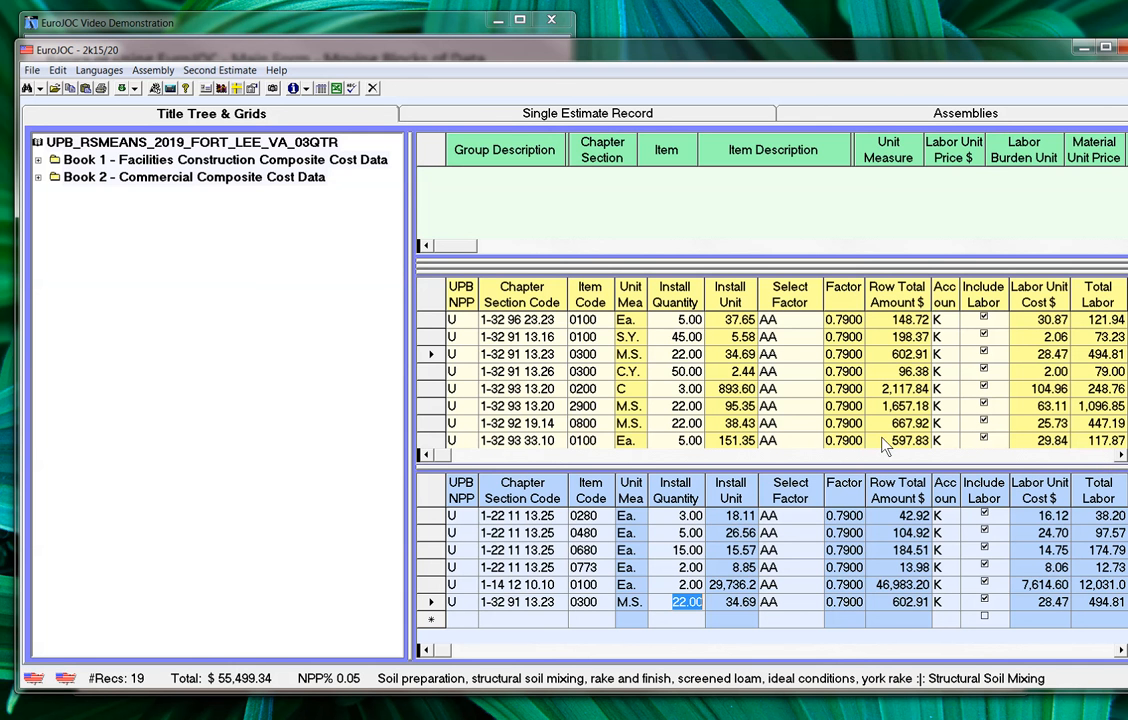
click(583, 337)
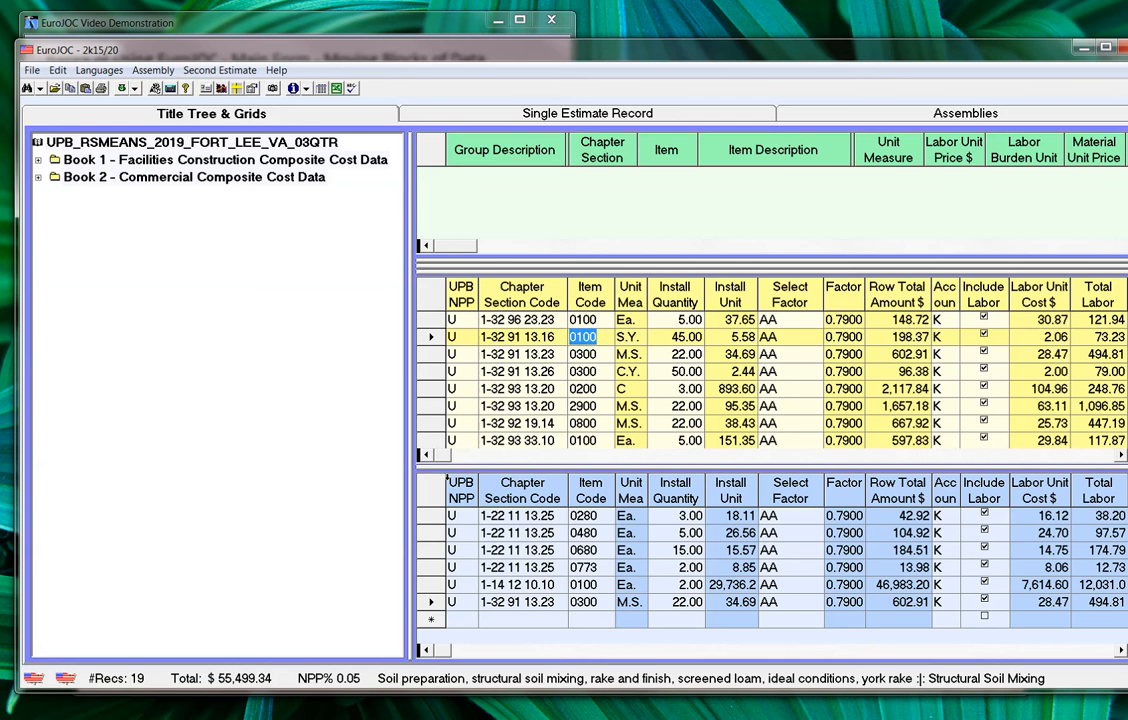
drag(424, 454, 650, 450)
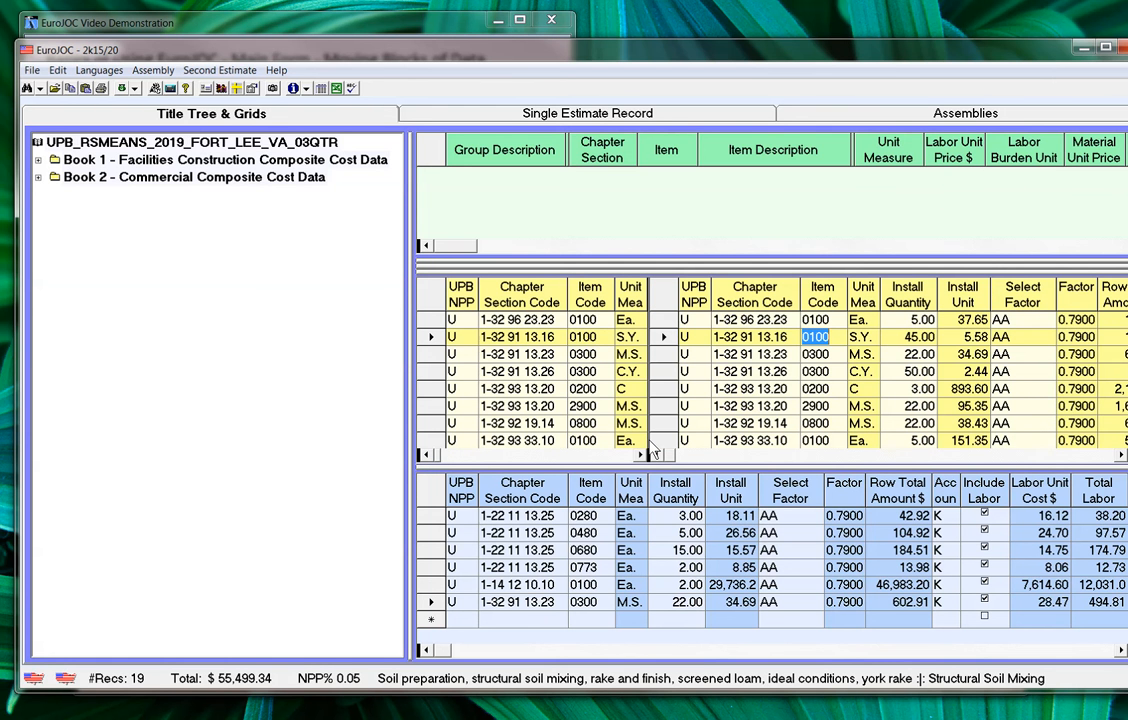
click(1121, 455)
drag(1121, 455, 1121, 455)
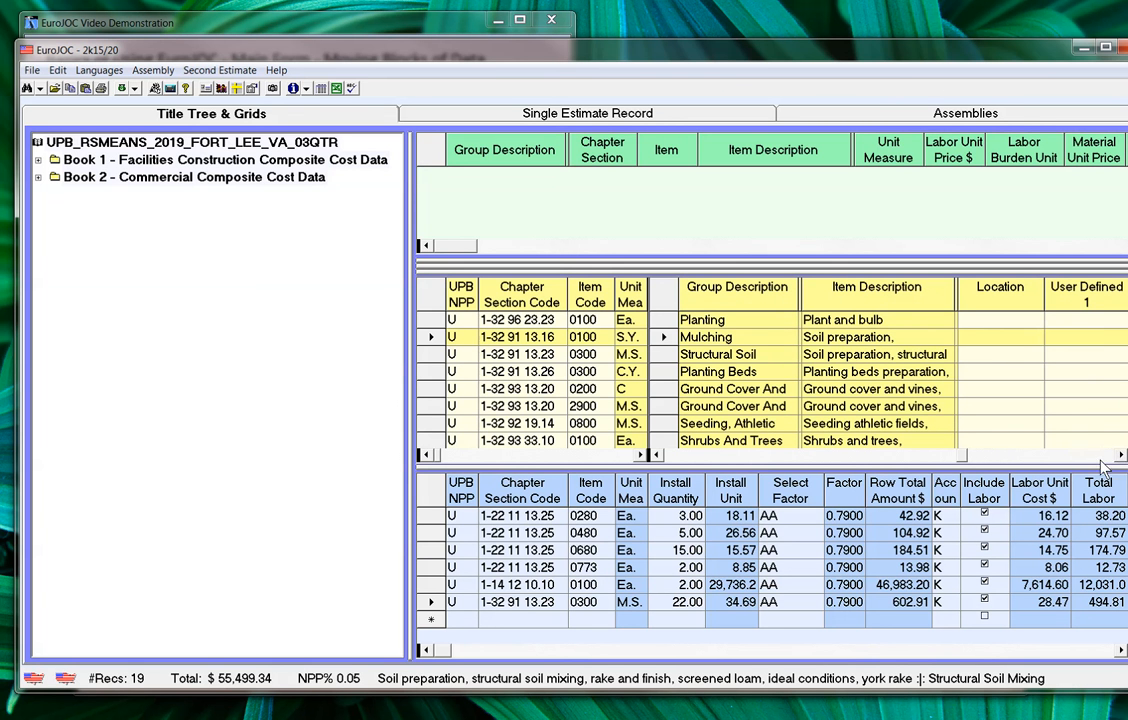
- Copy the Mulching row, 1-32 91 13.16 item 0100, from the second estimate into Mechanical Work without re-pricing the estimate
click(714, 338)
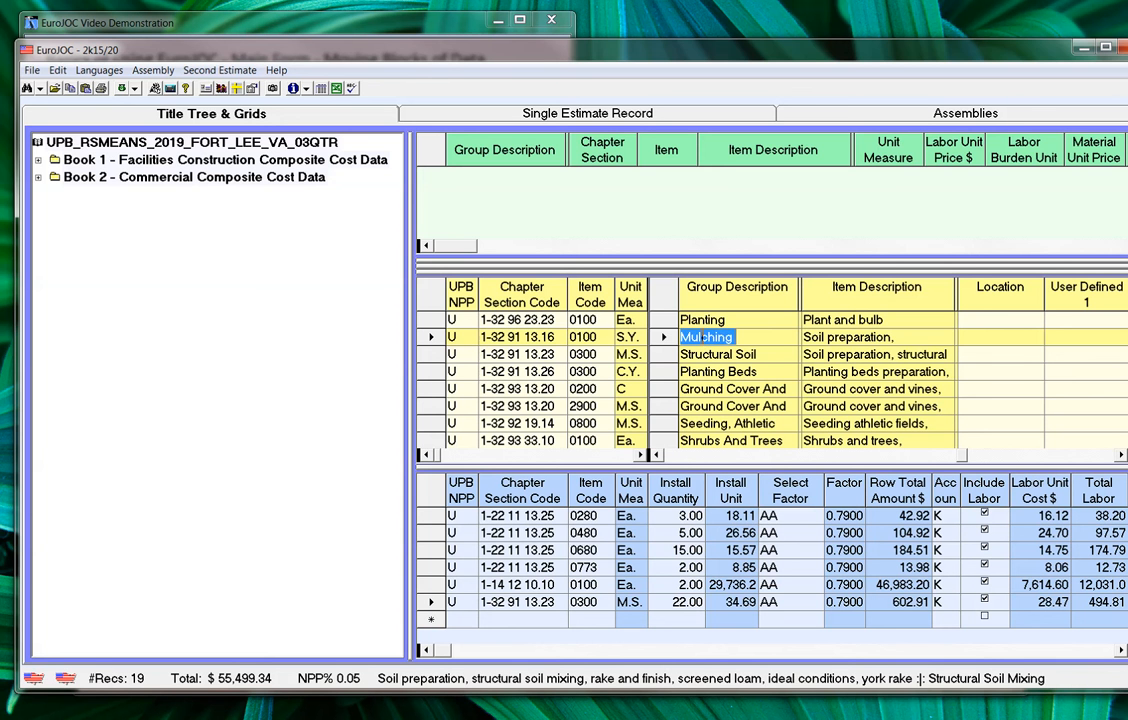
drag(700, 337, 716, 337)
drag(732, 338, 762, 608)
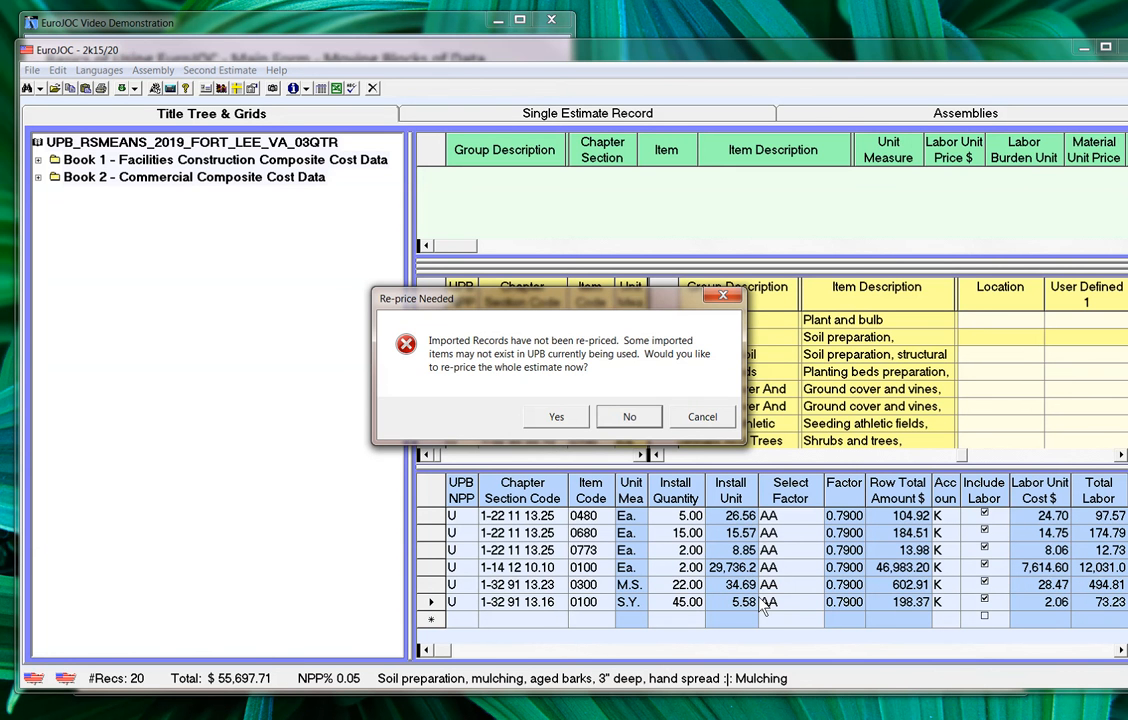
click(628, 416)
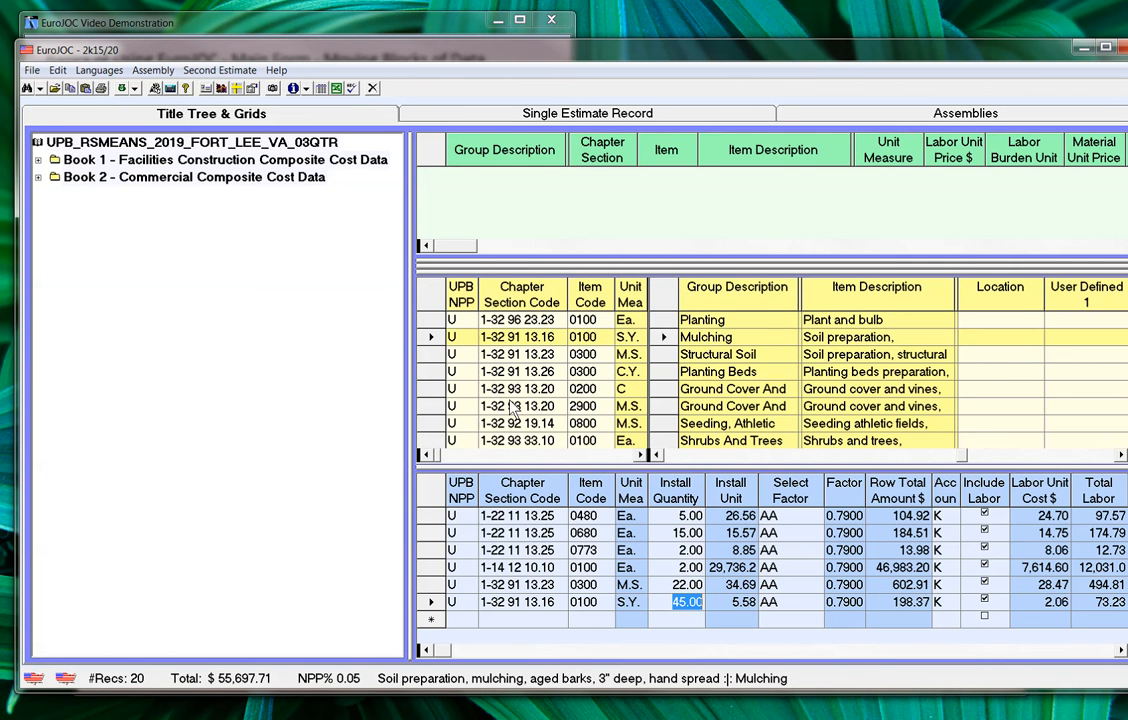
- Step down and back up through the second estimate's rows to check each item code against its description in the split grid
click(615, 406)
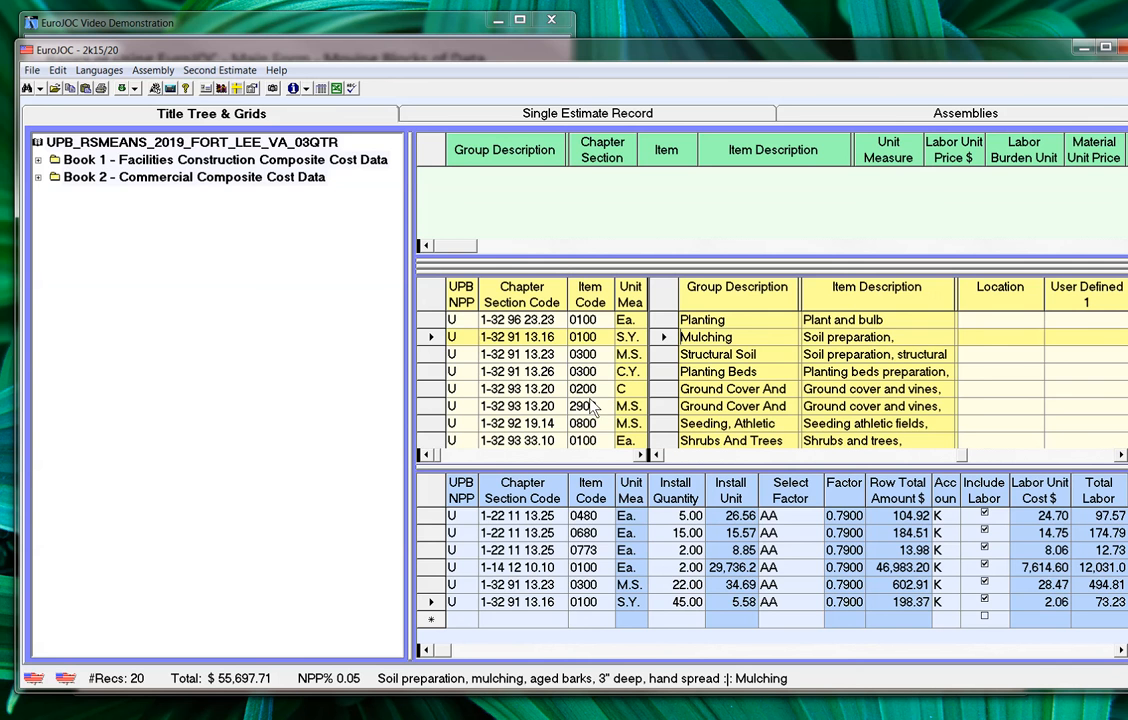
click(515, 371)
key(Down)
key(Down)
key(Down)
key(Down)
key(Down)
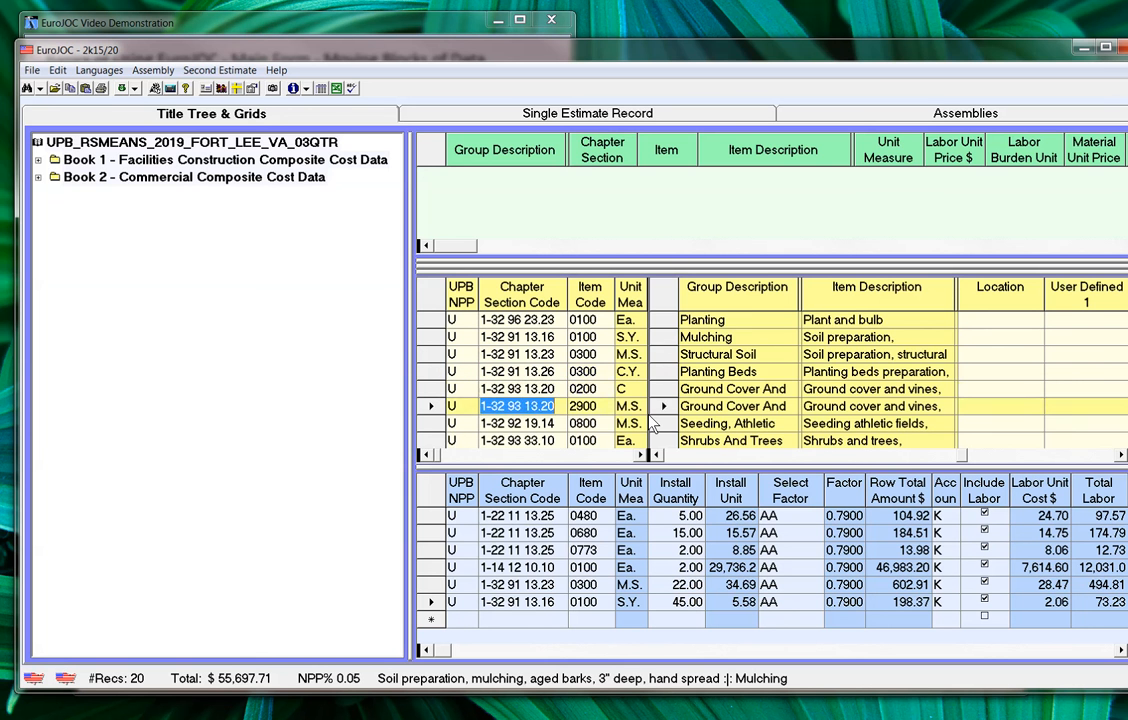
key(Up)
key(Up)
key(Up)
key(Up)
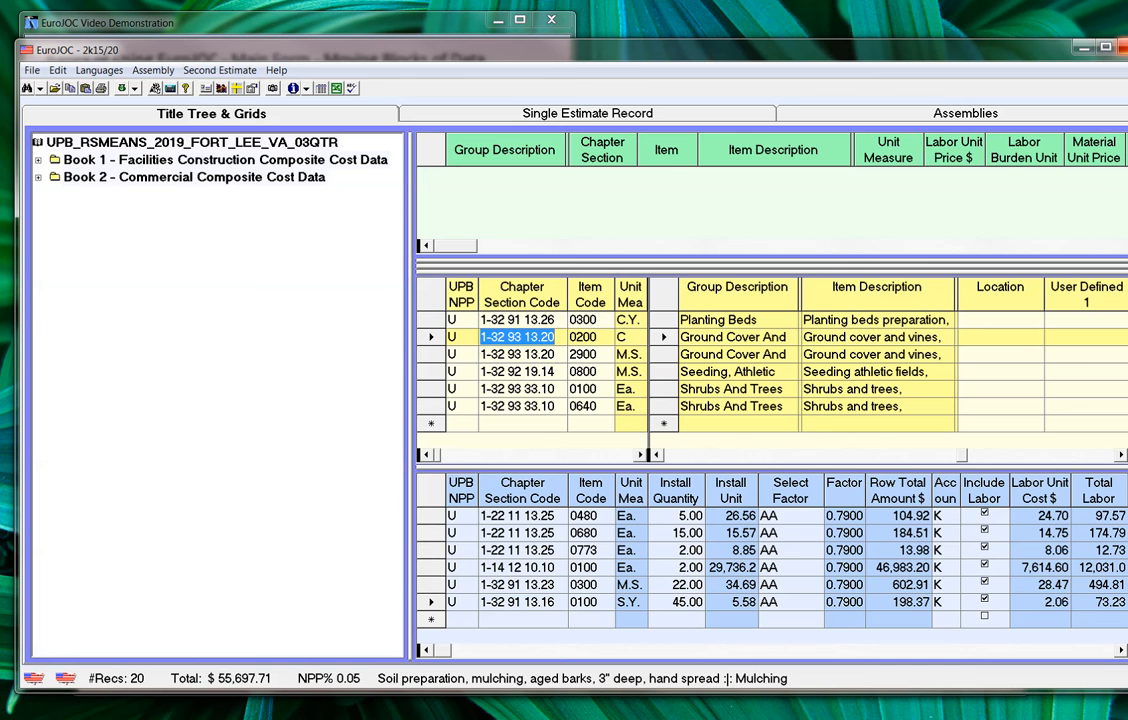
- Add all items from the second estimate to the Mechanical Work estimate
right_click(748, 360)
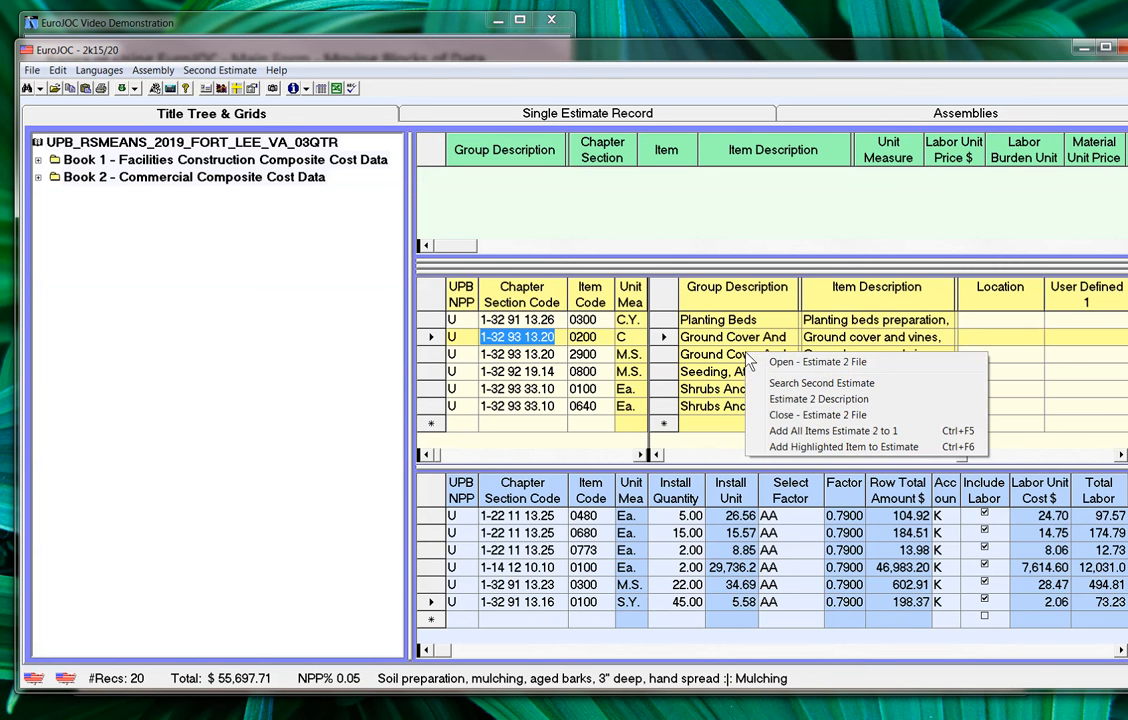
click(812, 431)
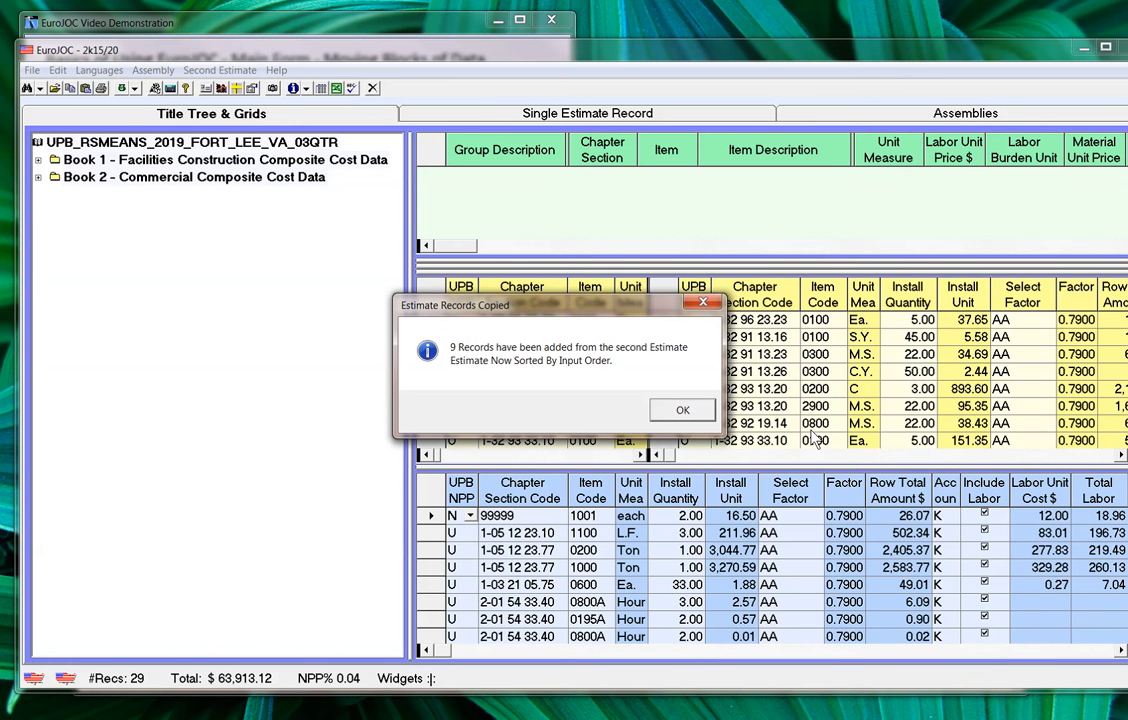
click(702, 412)
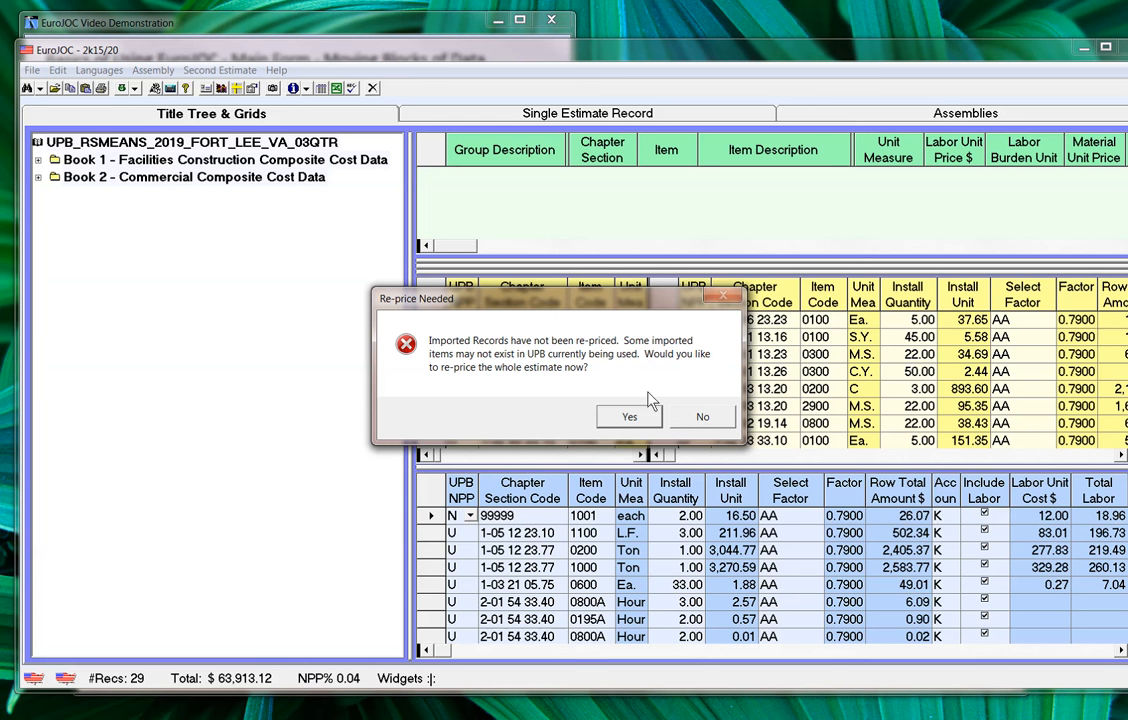
- Re-price the whole Mechanical Work estimate against the current unit price book, acknowledging the pricing and calculation messages
click(630, 418)
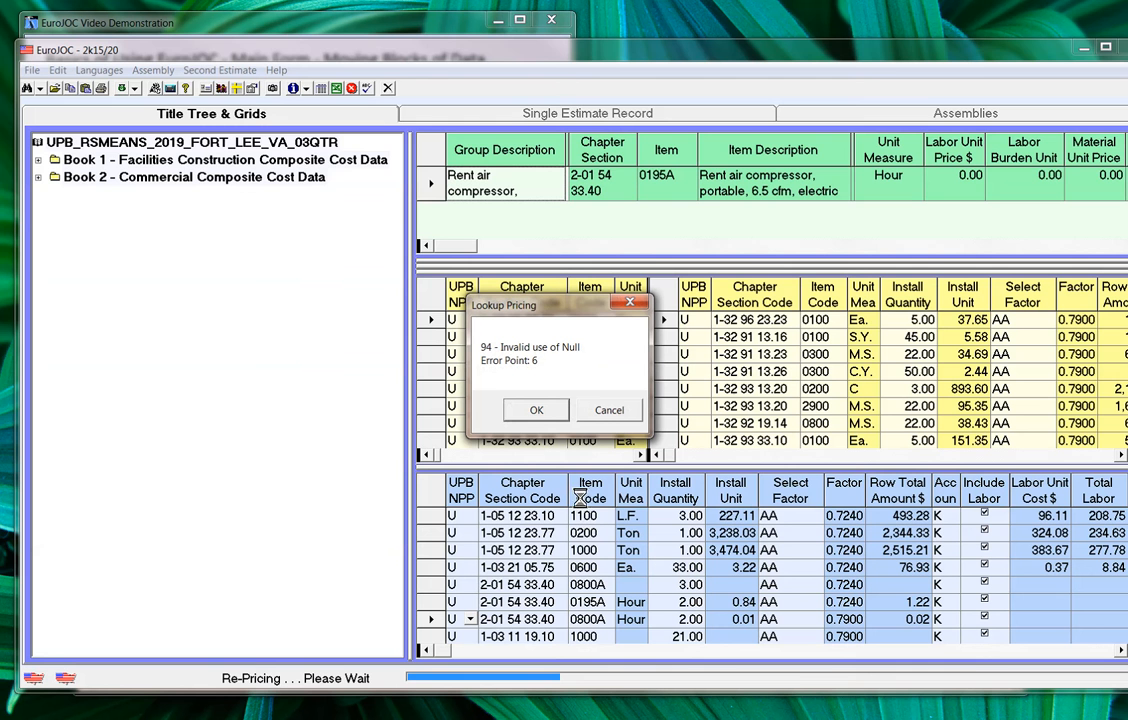
click(537, 411)
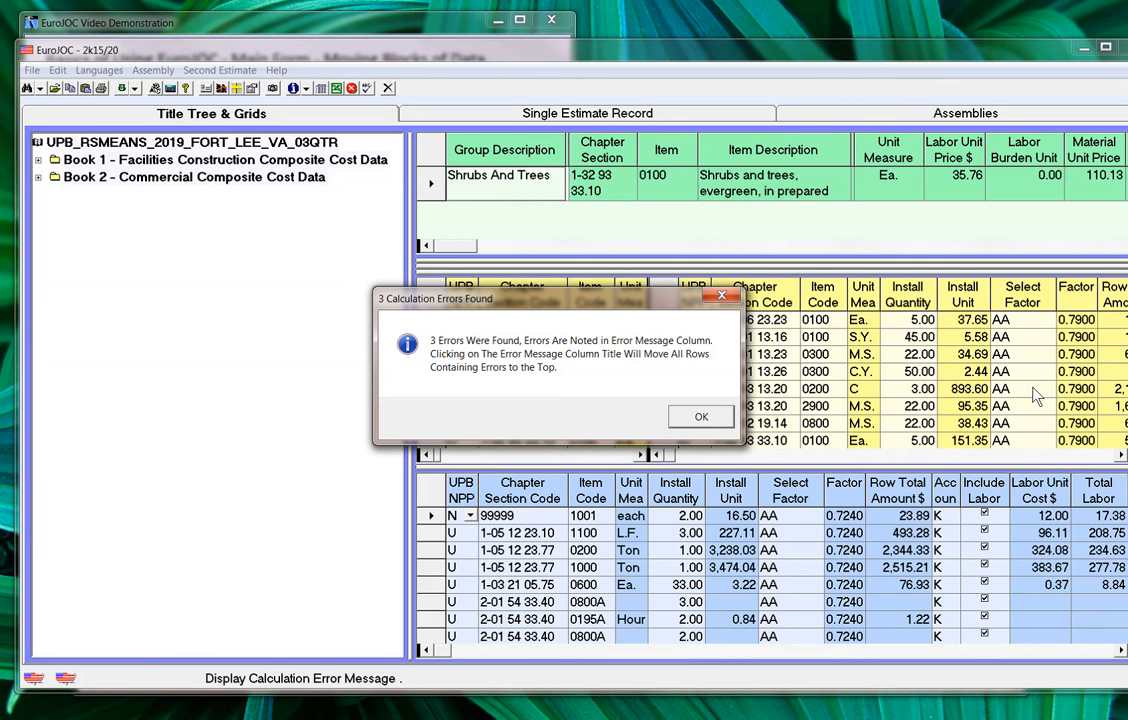
click(698, 420)
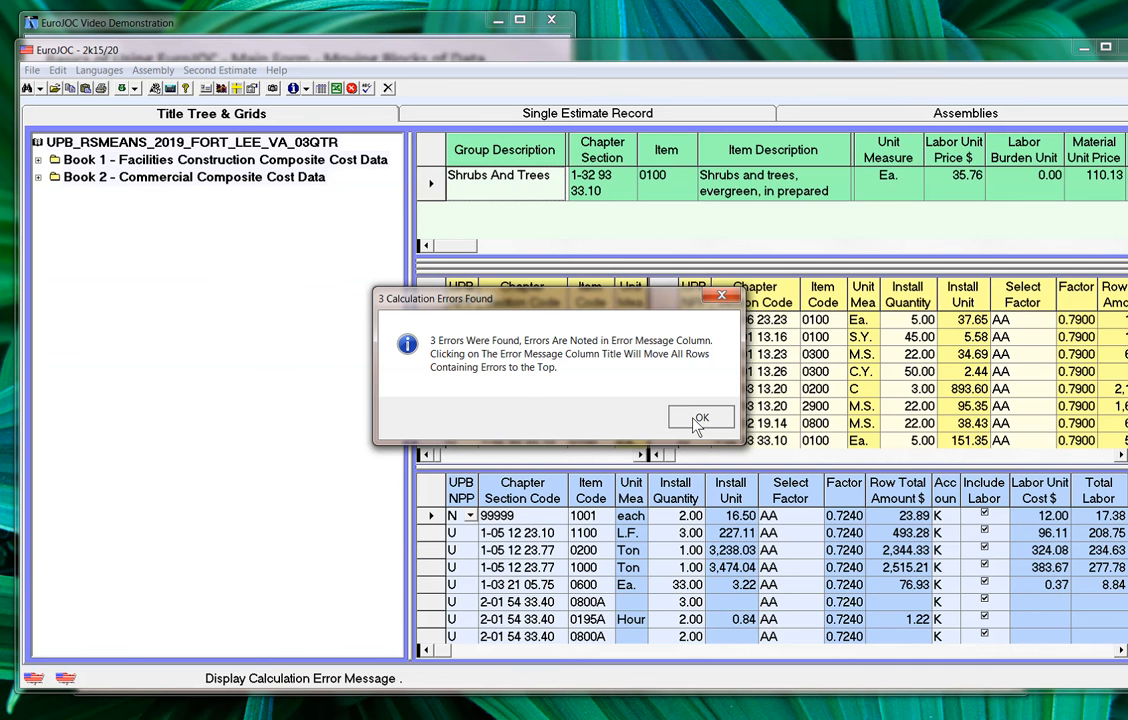